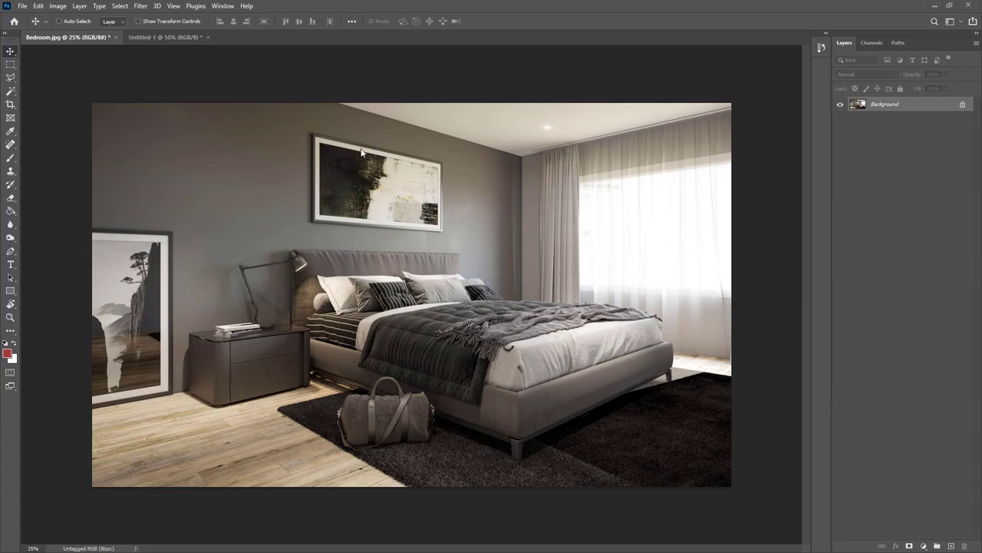
# Step: Zoom into the pillows down to individual pixels, pan, step back one zoom level, and show rulers
pyautogui.hotkey('ctrl', '+')
pyautogui.hotkey('ctrl', '+')
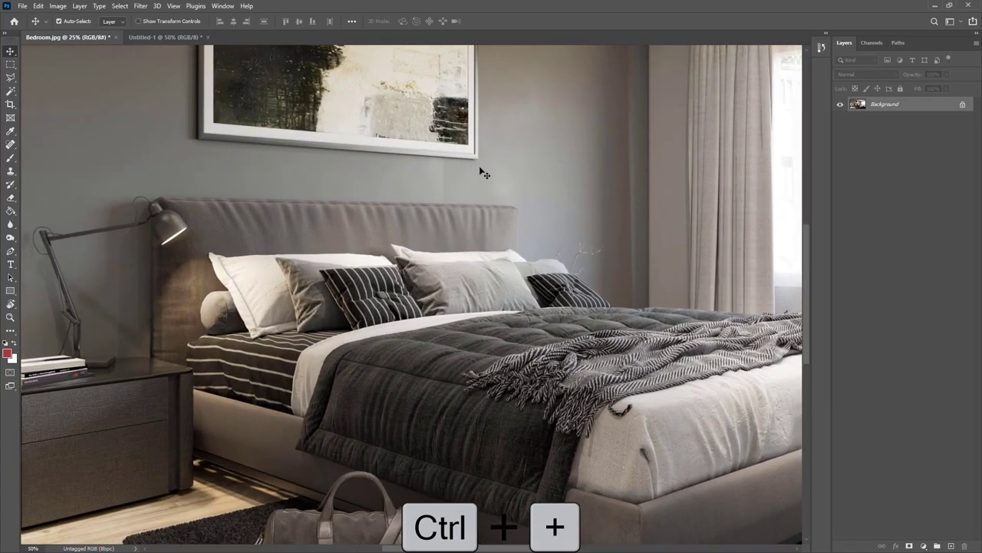
pyautogui.hotkey('ctrl', '+')
pyautogui.hotkey('ctrl', '+')
pyautogui.hotkey('ctrl', '+')
pyautogui.hotkey('ctrl', '+')
pyautogui.hotkey('ctrl', '+')
pyautogui.hotkey('ctrl', '+')
pyautogui.hotkey('ctrl', '+')
pyautogui.hotkey('ctrl', '+')
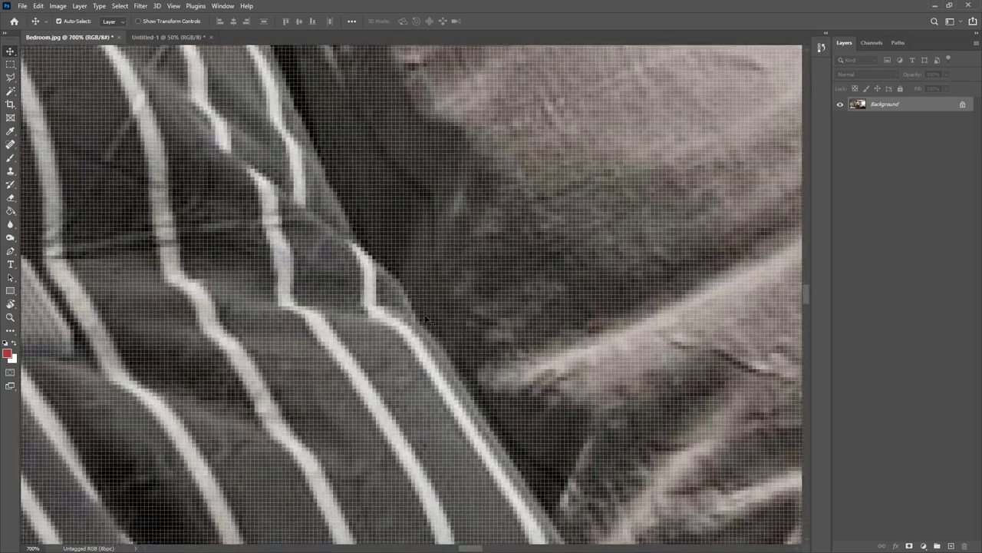
pyautogui.hotkey('ctrl', '+')
pyautogui.hotkey('ctrl', '+')
pyautogui.hotkey('ctrl', '+')
pyautogui.hotkey('ctrl', '+')
pyautogui.hotkey('ctrl', '+')
pyautogui.hotkey('ctrl', '+')
pyautogui.hotkey('ctrl', '+')
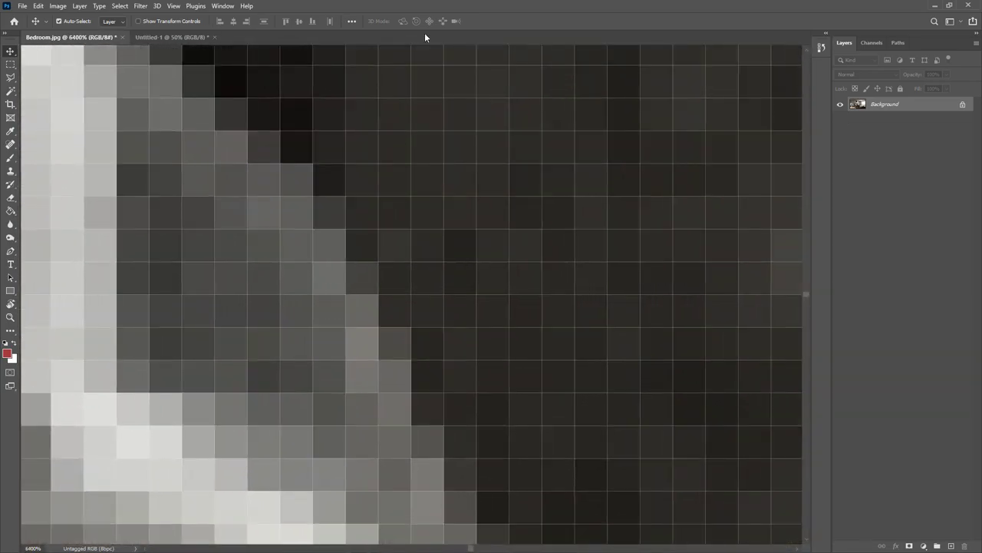
pyautogui.scroll(3, 489, 143)
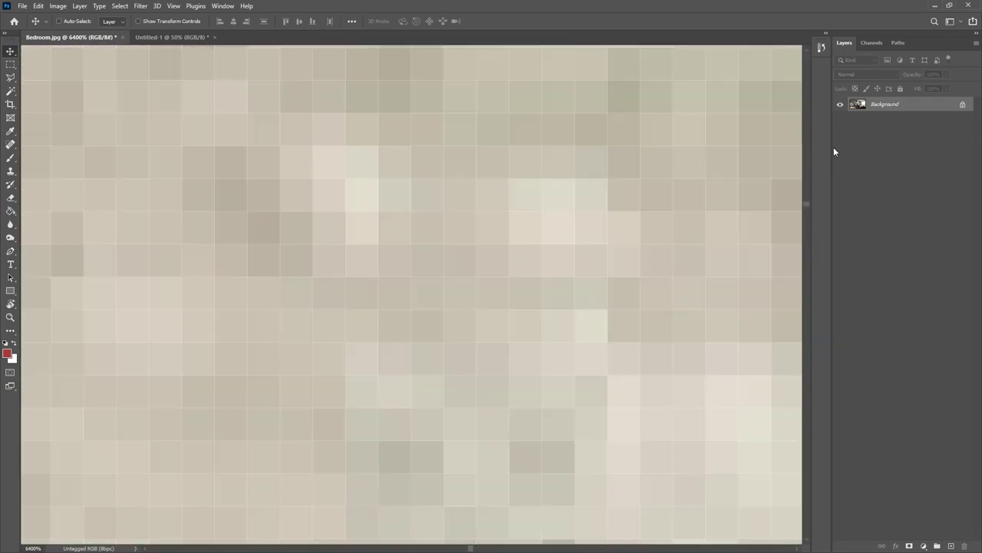
pyautogui.moveTo(804, 287); pyautogui.dragTo(805, 59)
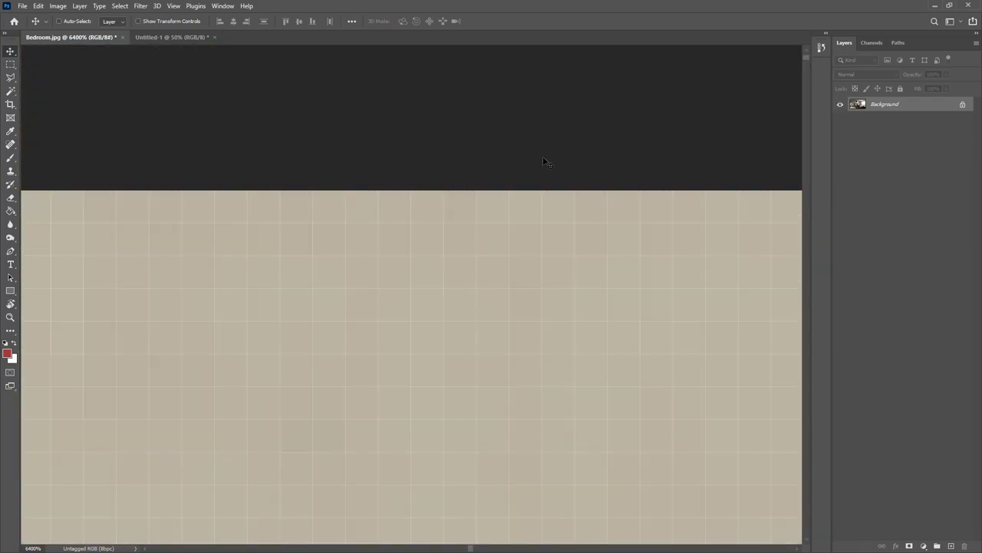
pyautogui.hotkey('ctrl', '-')
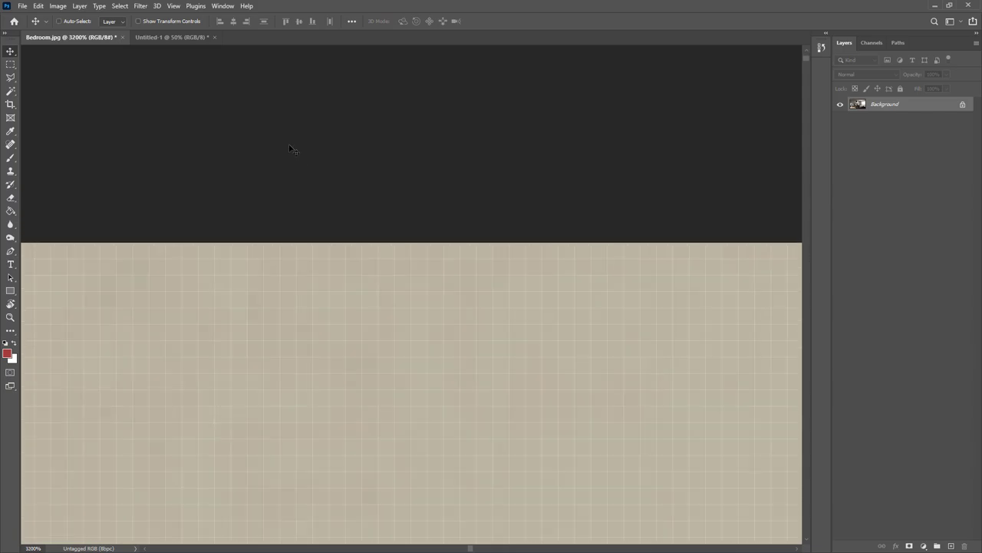
pyautogui.hotkey('ctrl', 'r')
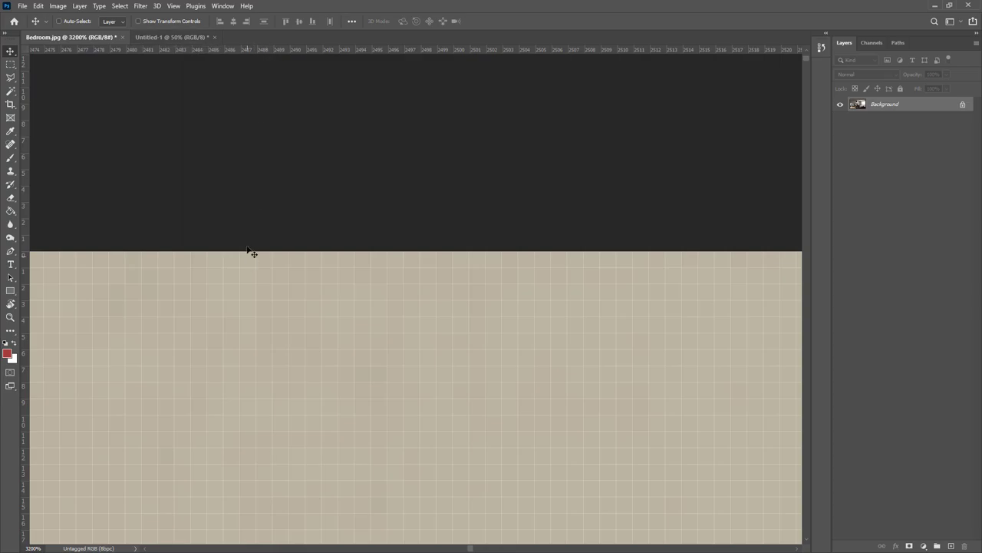
# Step: Confirm the rulers measure in Pixels, then fit the whole bedroom render on screen
pyautogui.rightClick(247, 52)
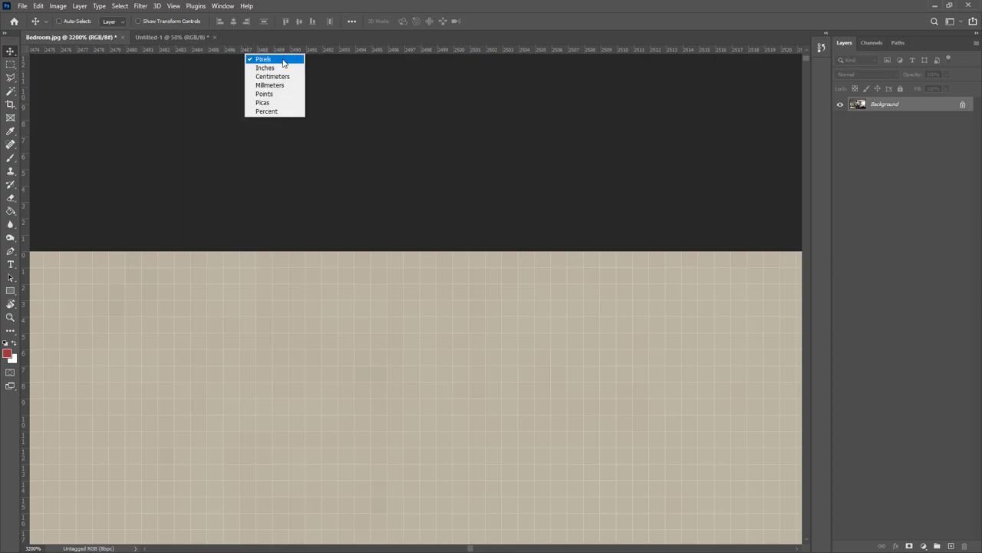
pyautogui.click(345, 50)
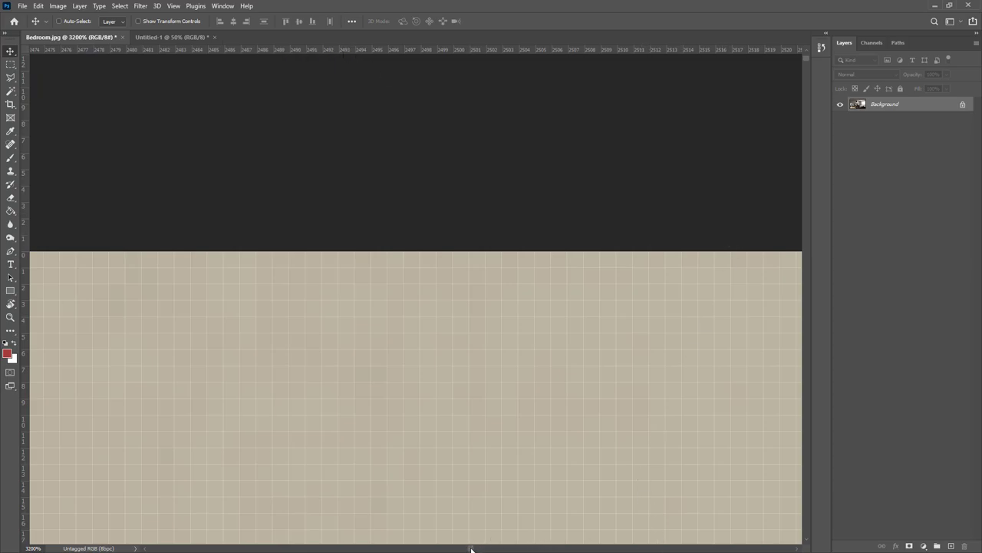
pyautogui.moveTo(469, 548); pyautogui.dragTo(156, 547)
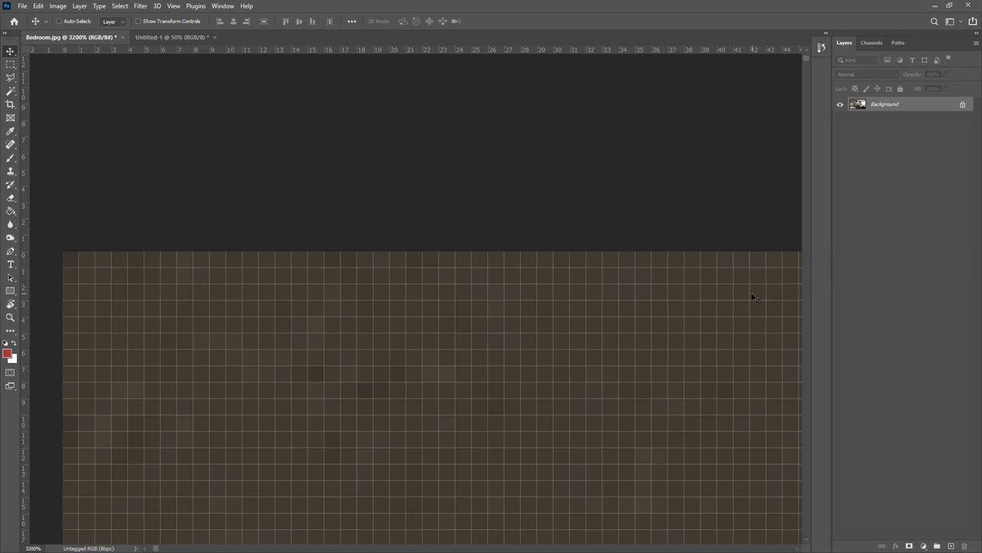
pyautogui.press('ctrl')
pyautogui.hotkey('ctrl', '0')
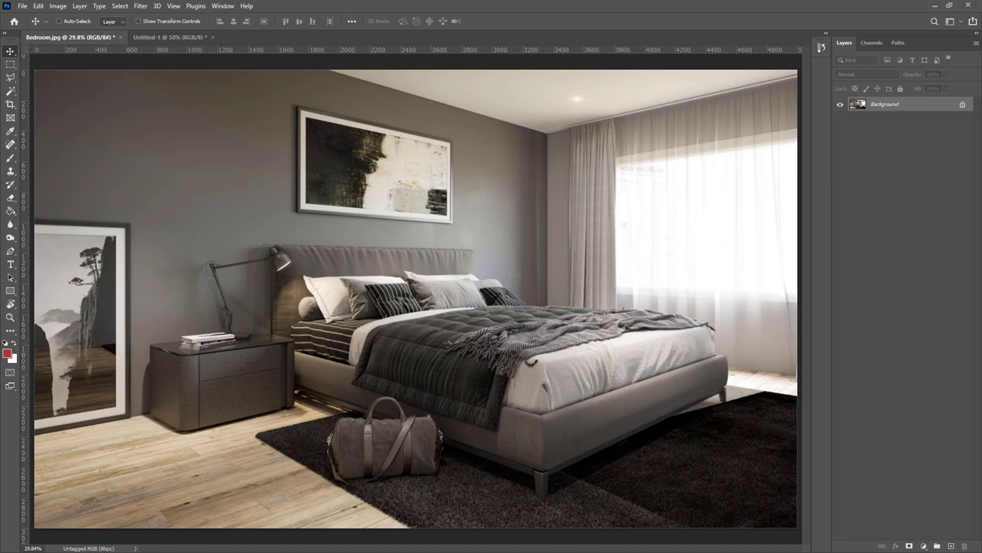
# Step: Check the render's pixel dimensions, then open Image Size with width kept in pixels
pyautogui.click(110, 548)
pyautogui.click(110, 548)
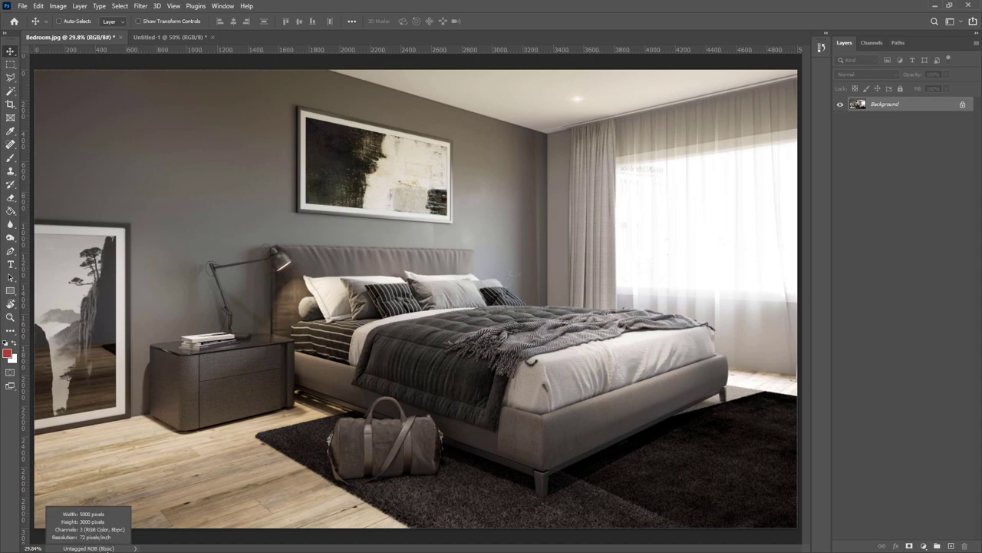
pyautogui.moveTo(86, 525); pyautogui.dragTo(104, 541)
pyautogui.click(58, 6)
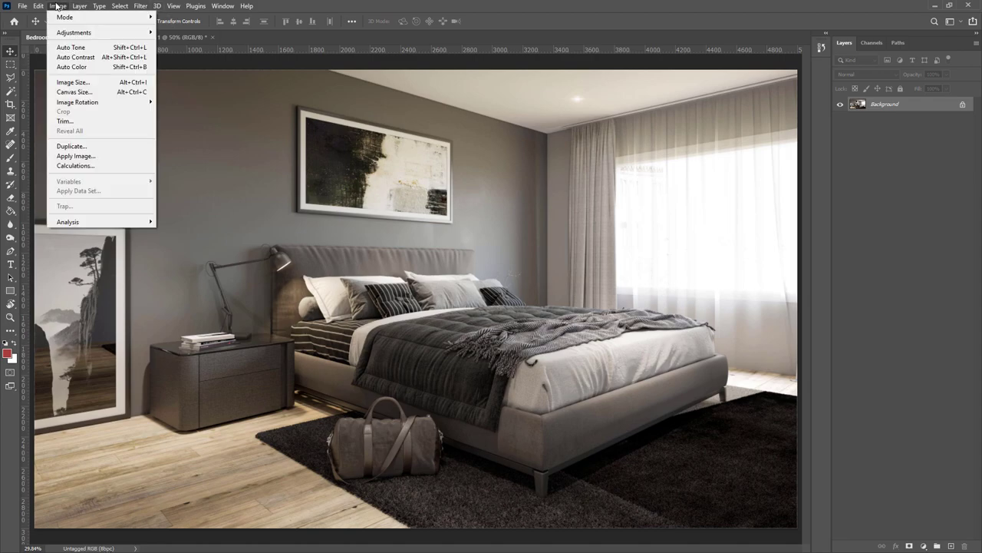
pyautogui.click(113, 82)
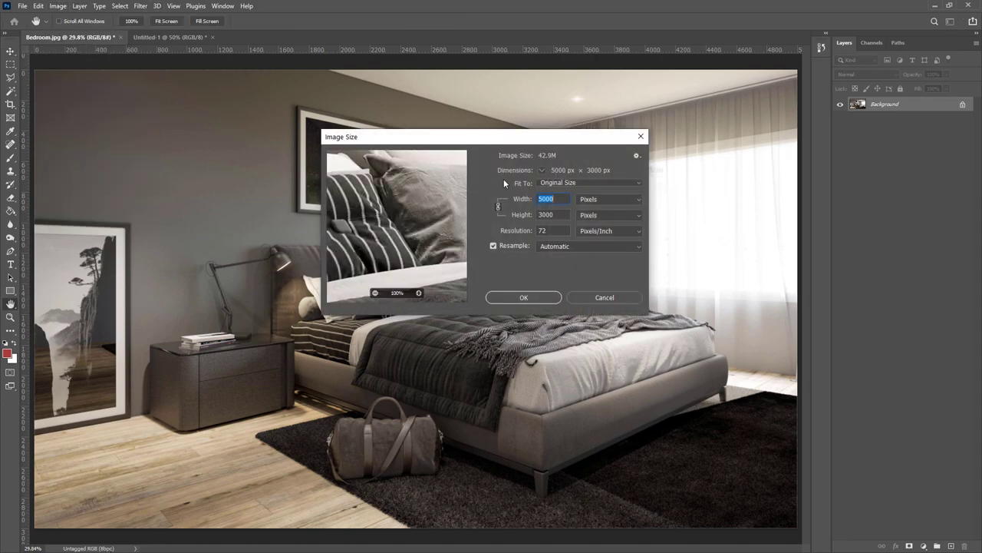
pyautogui.click(589, 201)
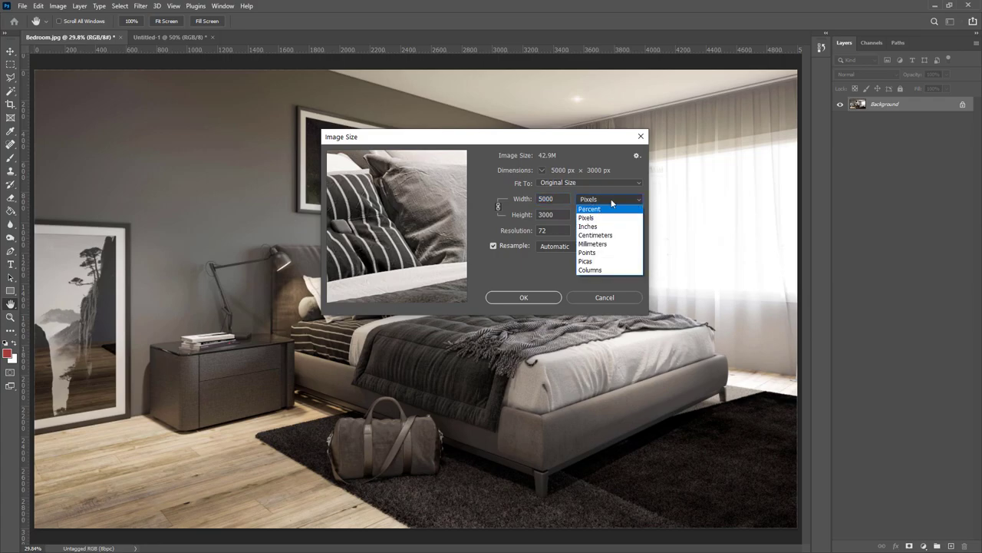
pyautogui.click(612, 198)
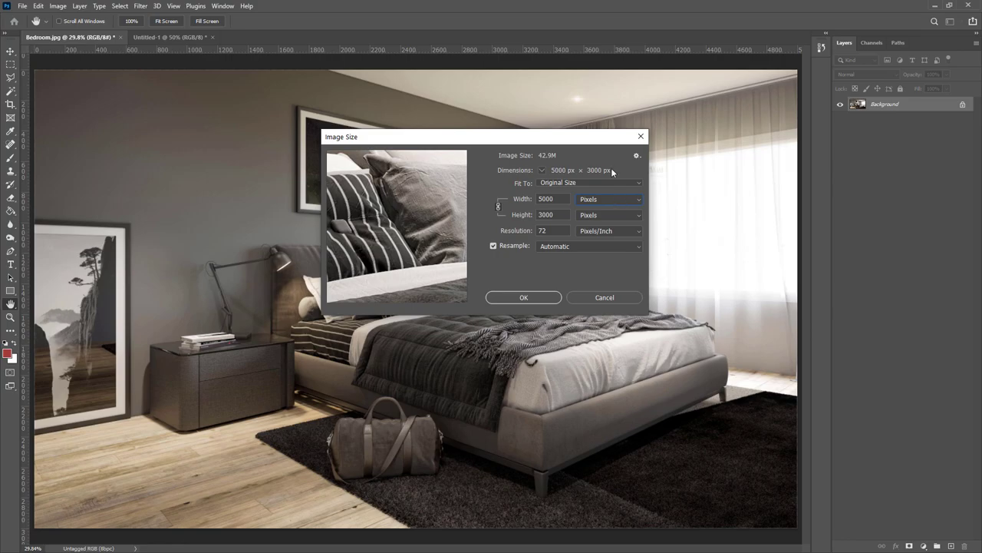
# Step: Set the width to 1000 px with proportions linked, making the height 600 px
pyautogui.doubleClick(548, 198)
pyautogui.write('1000')
pyautogui.click(498, 205)
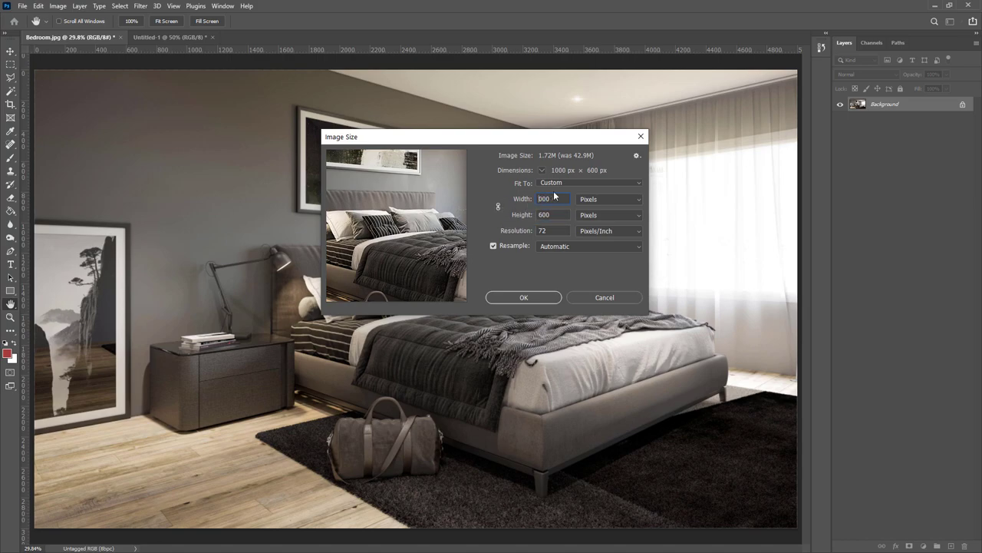
pyautogui.write('2000')
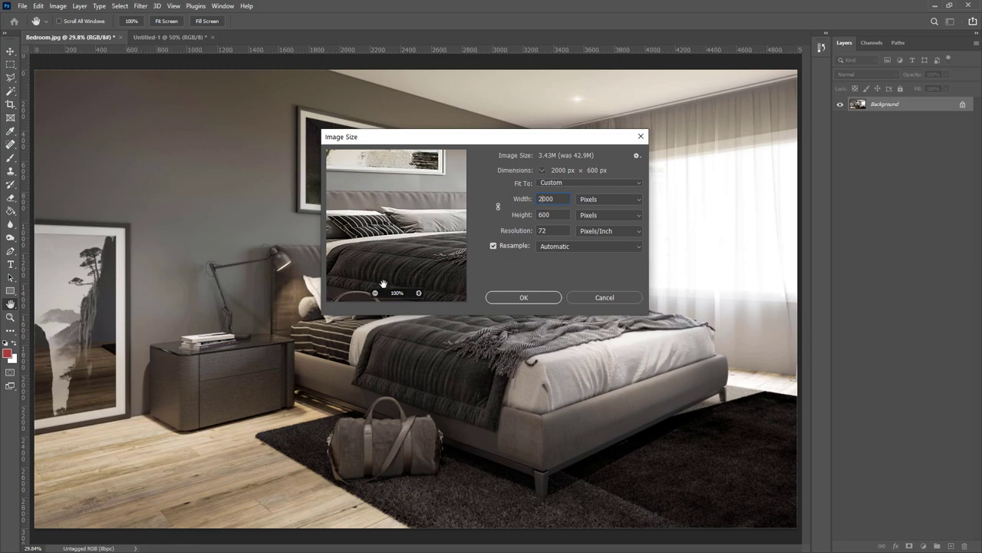
pyautogui.click(374, 292)
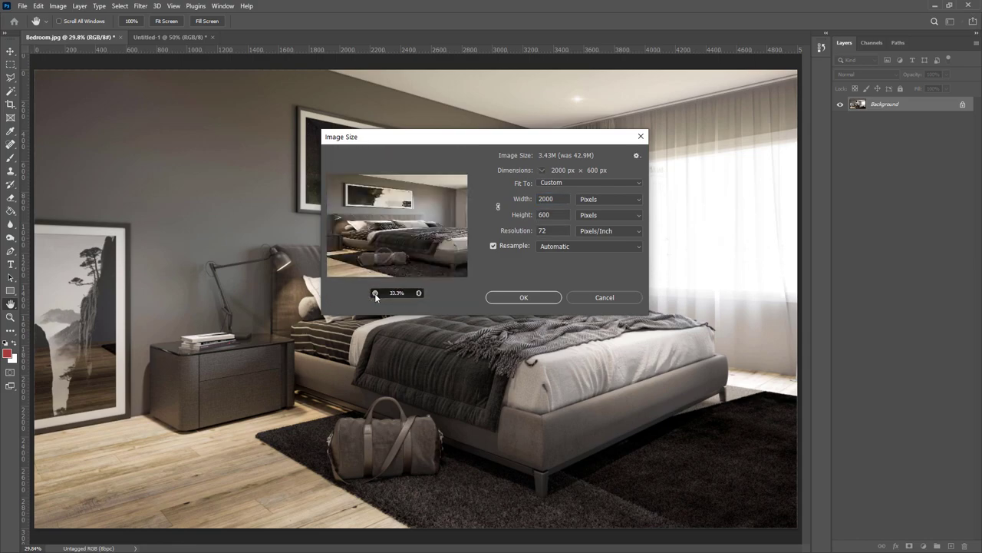
pyautogui.click(498, 207)
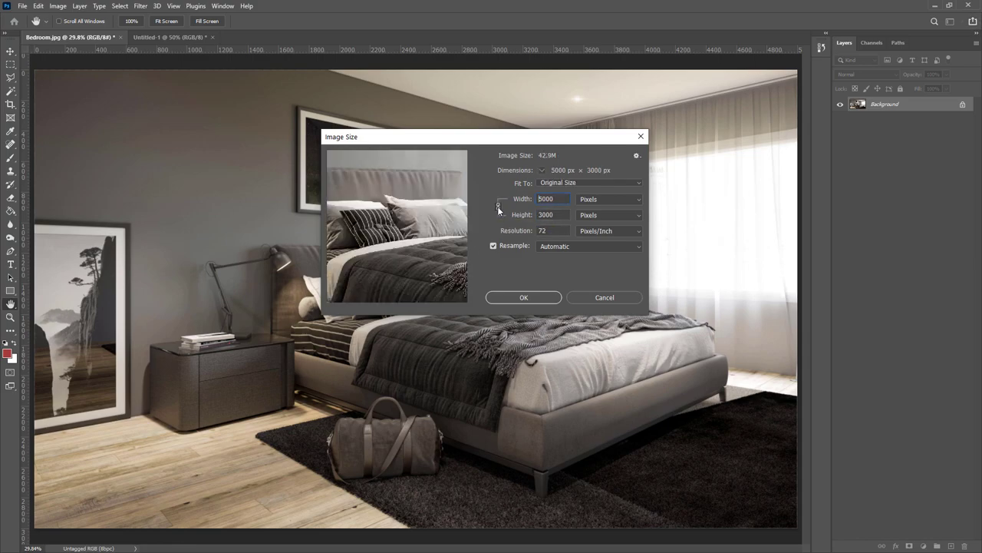
pyautogui.write('1000')
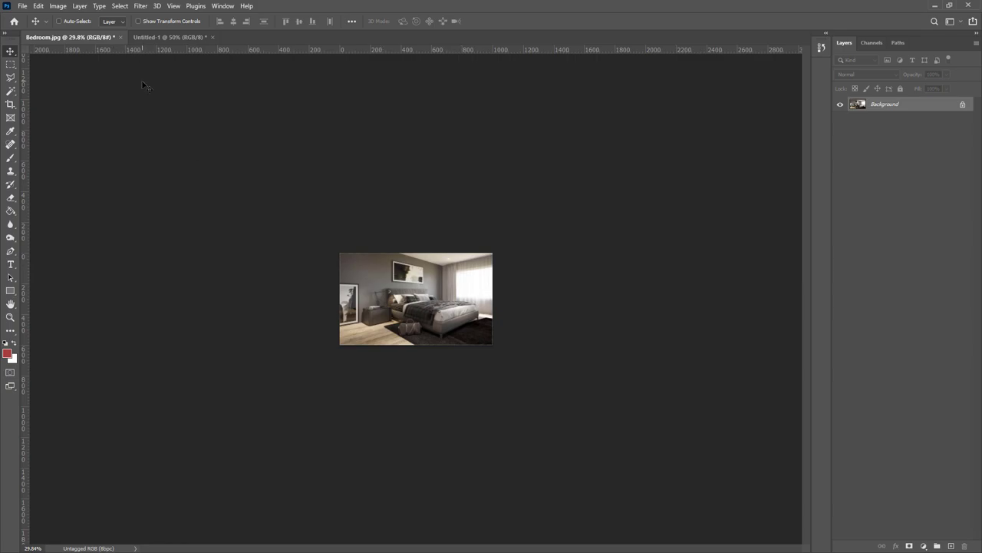
# Step: Save a JPEG copy named Bedroom-web by appending '-web' to the file name
pyautogui.hotkey('ctrl', '+')
pyautogui.hotkey('ctrl', '+')
pyautogui.hotkey('ctrl', '+')
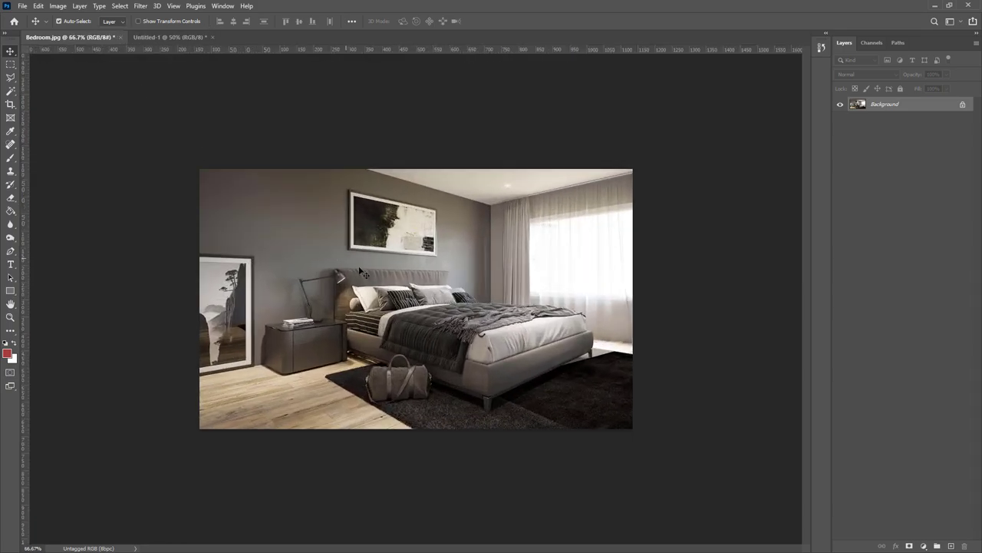
pyautogui.hotkey('ctrl', '+')
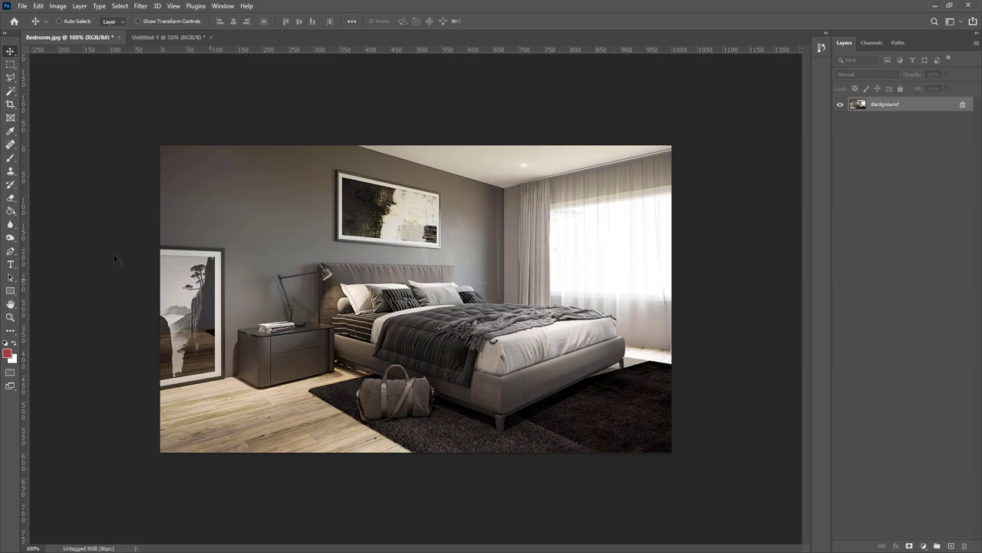
pyautogui.click(23, 6)
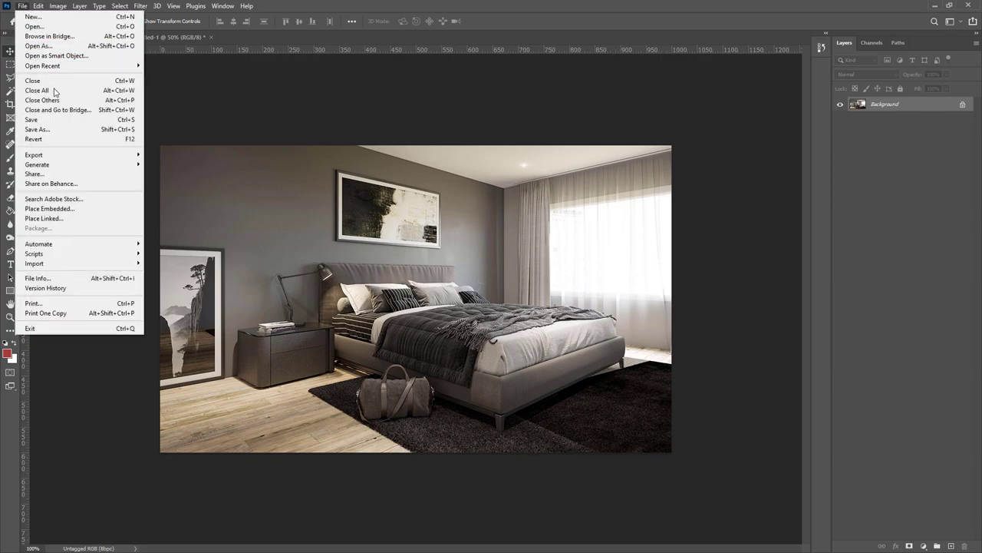
pyautogui.click(62, 130)
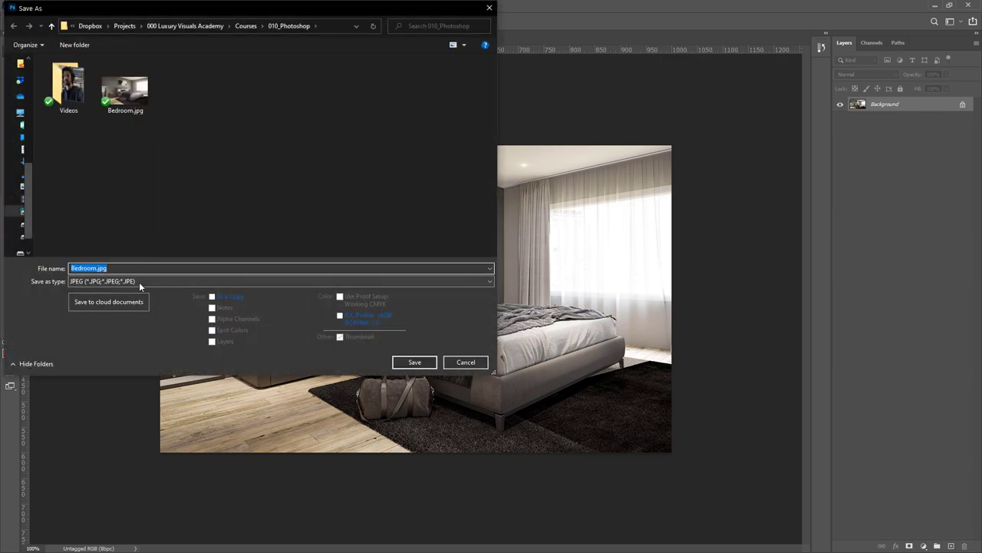
pyautogui.click(139, 282)
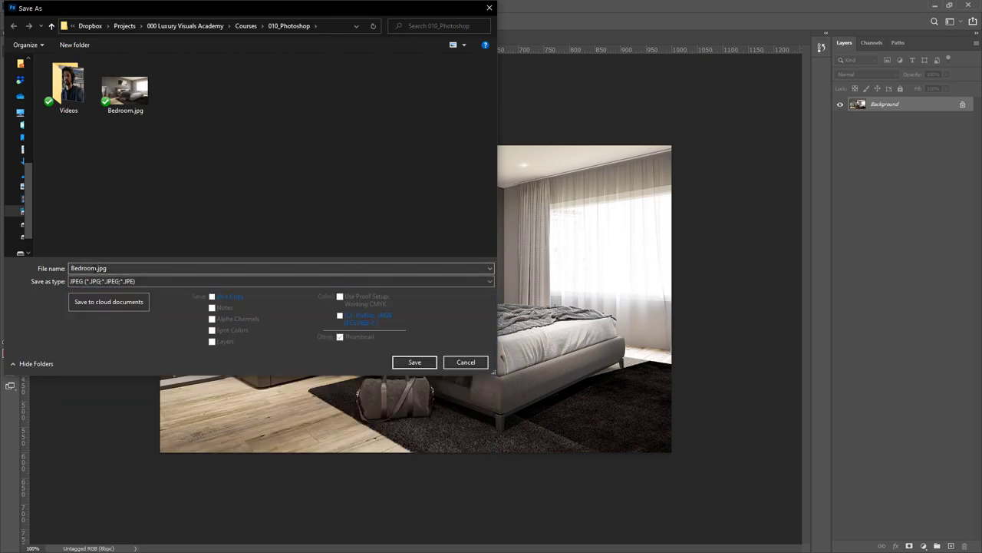
pyautogui.click(172, 217)
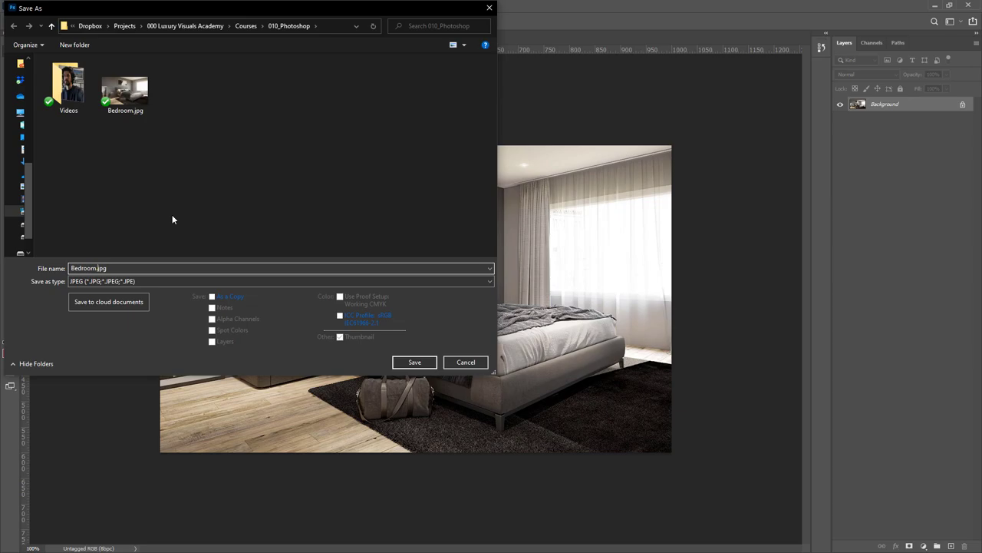
pyautogui.write('-web')
pyautogui.press('Return')
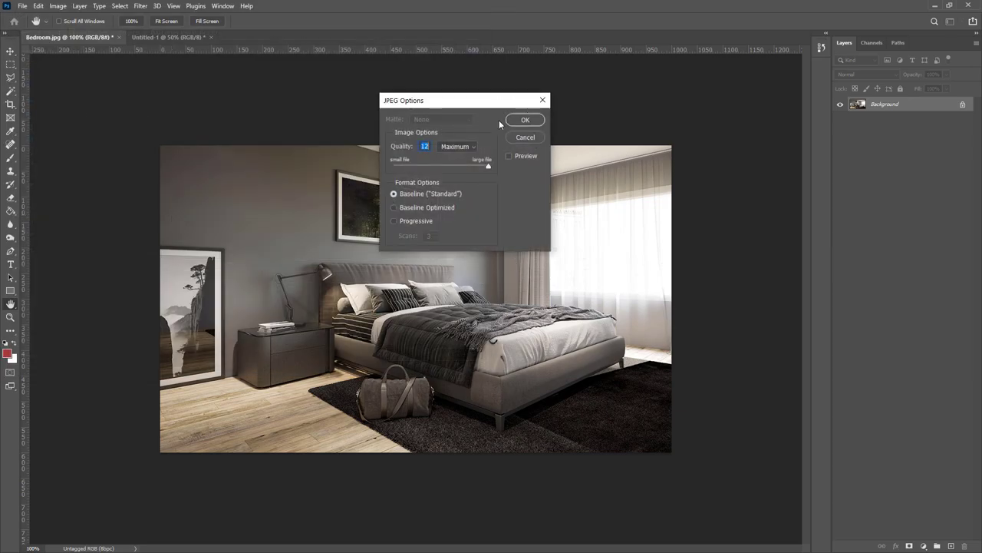
# Step: Accept Maximum quality 12 JPEG options, then open the original Bedroom.jpg from 010_Photoshop
pyautogui.click(525, 120)
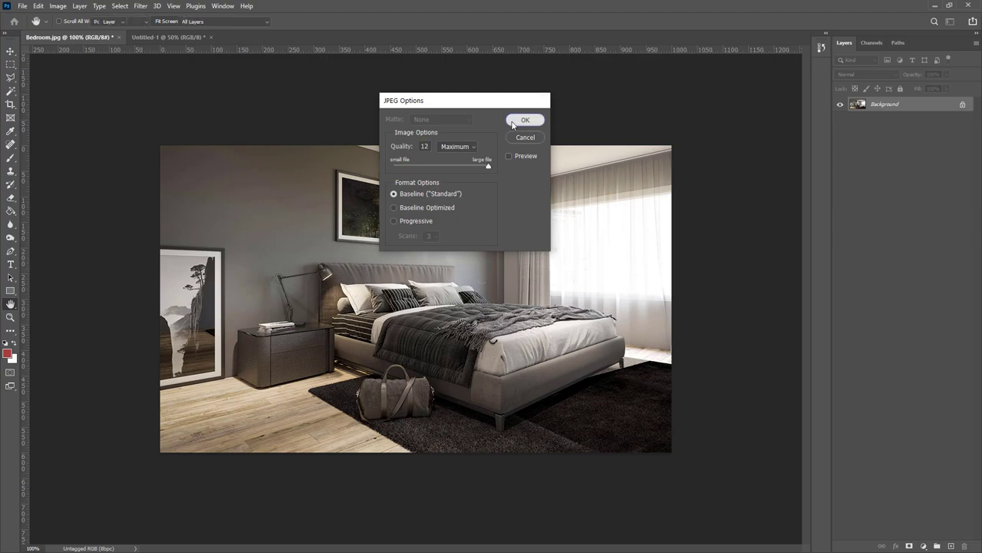
pyautogui.click(22, 6)
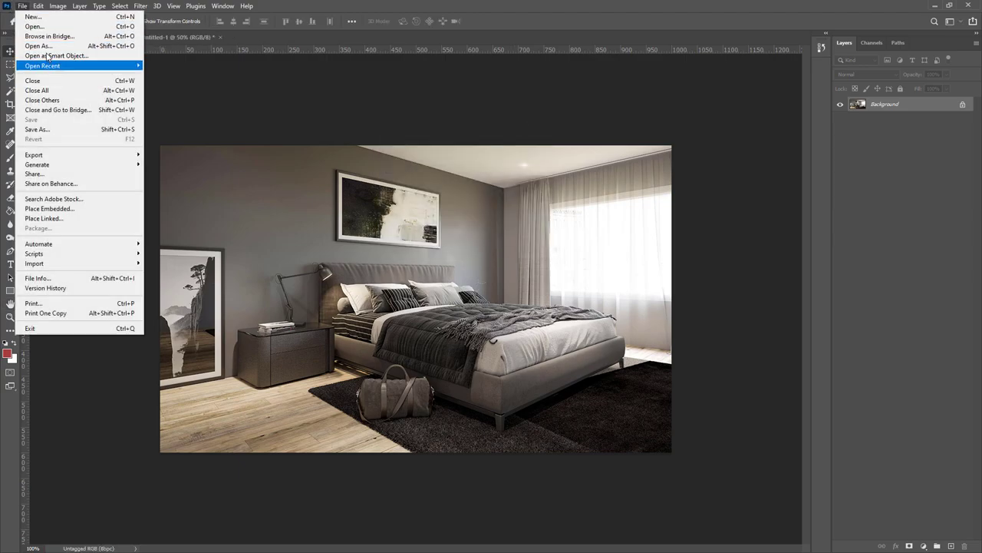
pyautogui.click(35, 26)
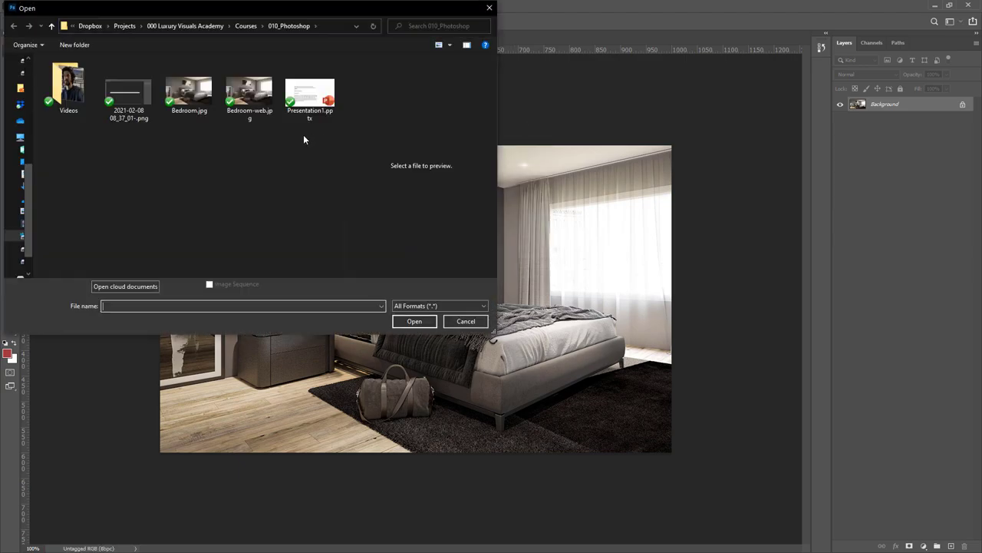
pyautogui.click(189, 93)
pyautogui.click(411, 321)
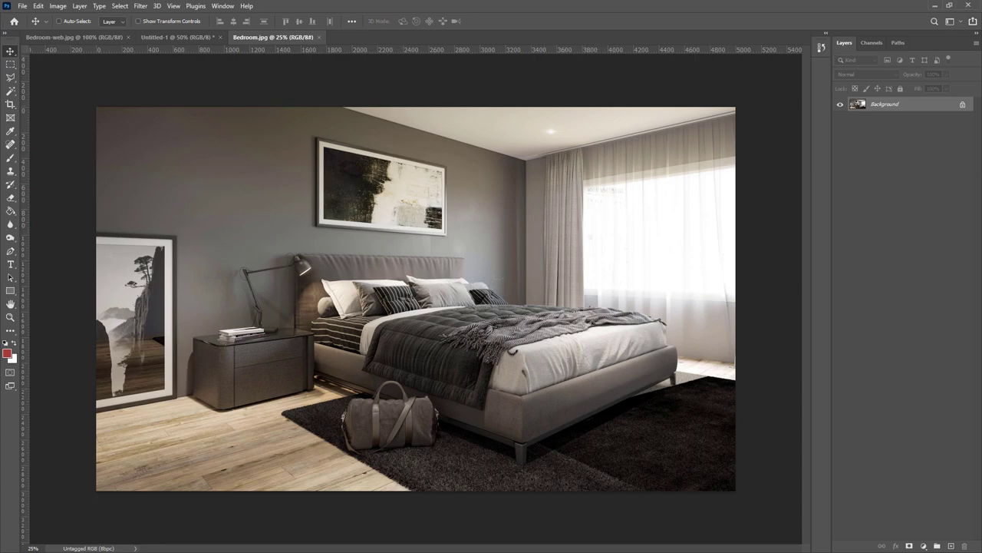
# Step: View Bedroom.jpg's 5000 × 3000 px size in inches in Image Size, then revert to pixels
pyautogui.click(58, 6)
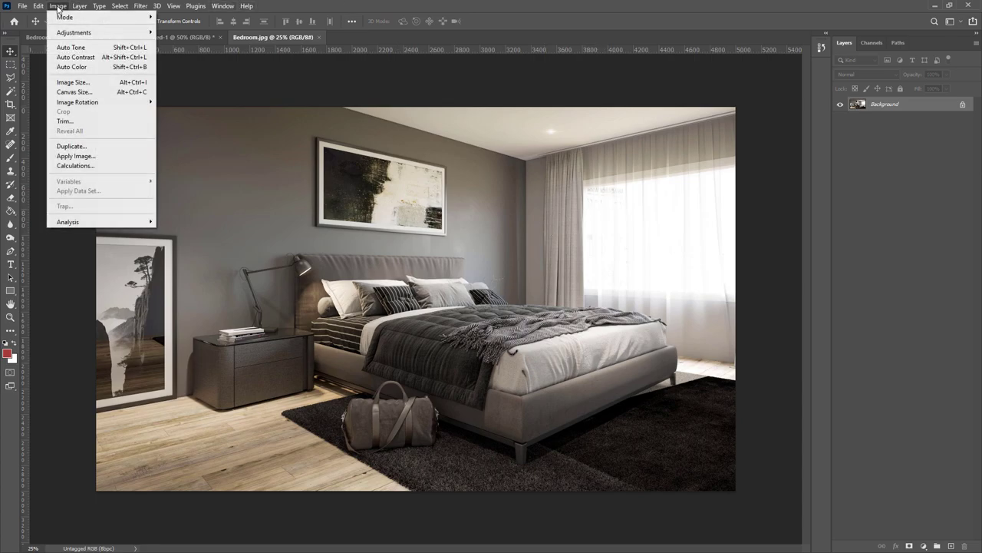
pyautogui.click(73, 82)
pyautogui.click(612, 199)
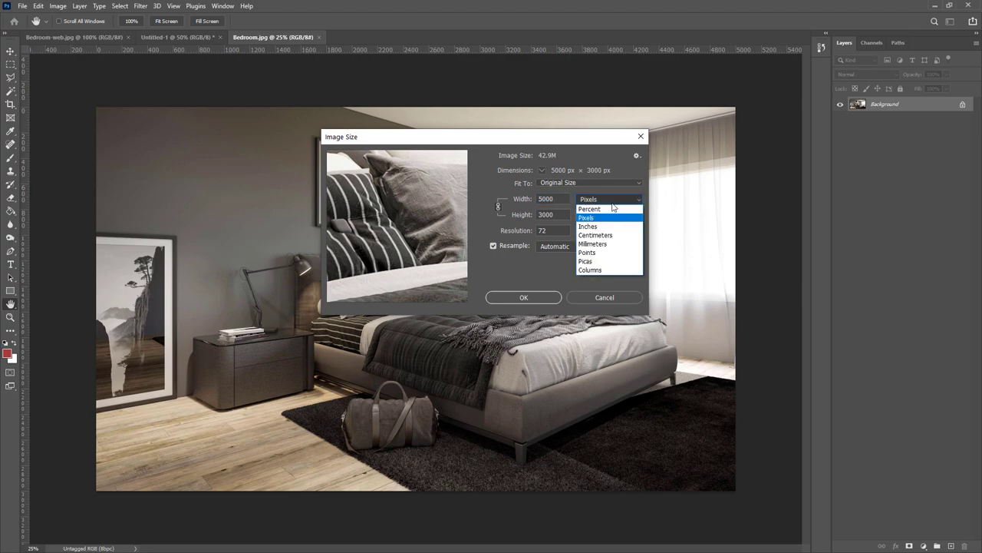
pyautogui.click(601, 223)
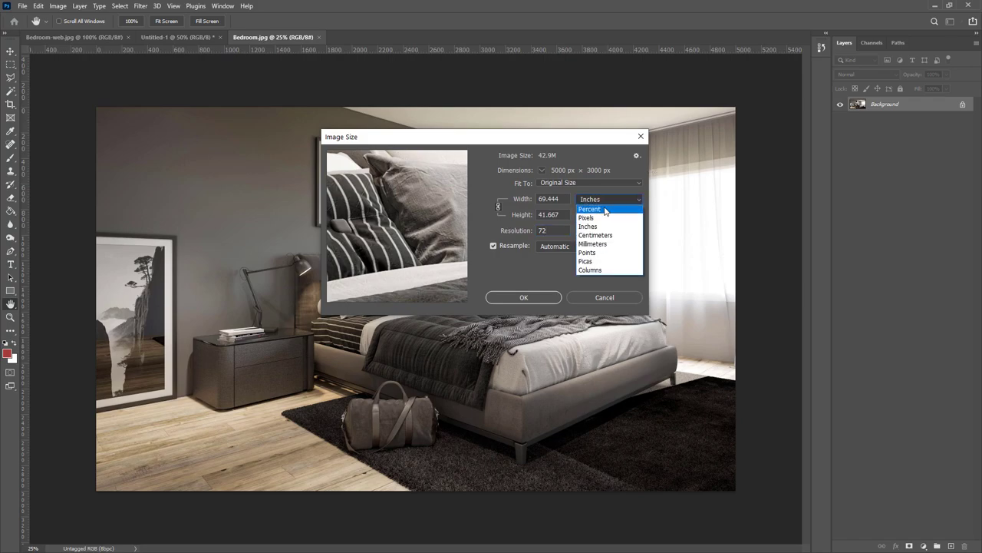
pyautogui.click(603, 210)
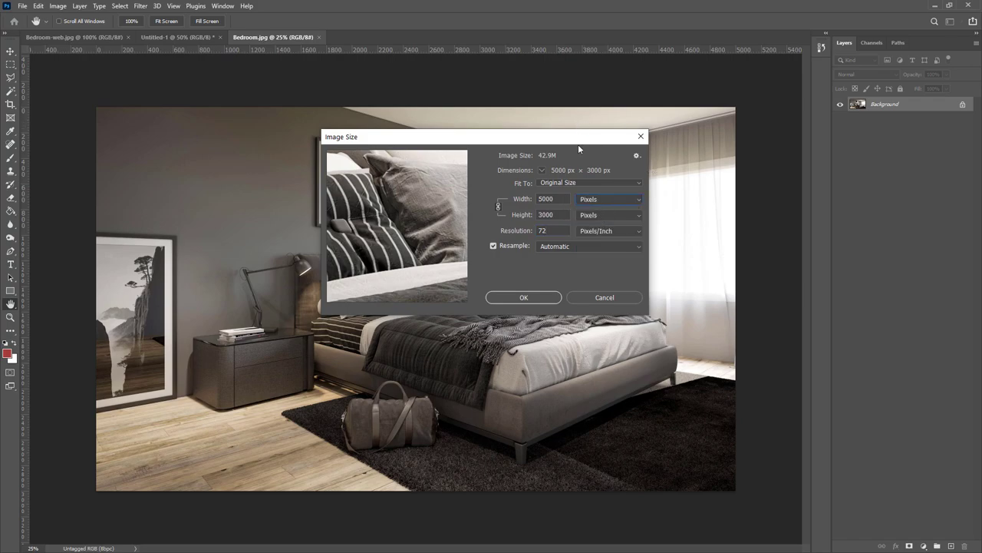
# Step: Compute 5000 ÷ 72 in Windows Calculator, giving about 69.44 inches of width
pyautogui.press('XF86Calculator')
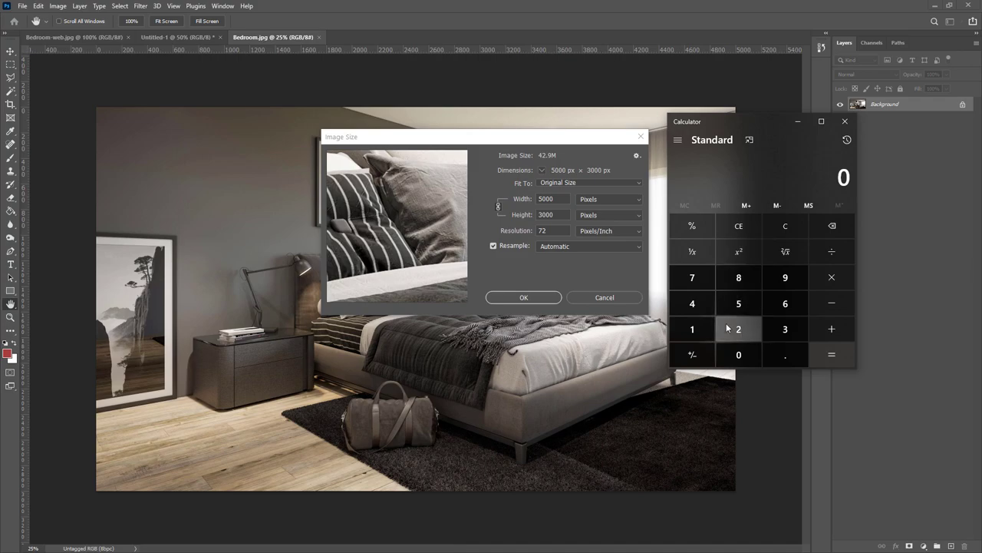
pyautogui.click(738, 305)
pyautogui.click(743, 350)
pyautogui.click(742, 350)
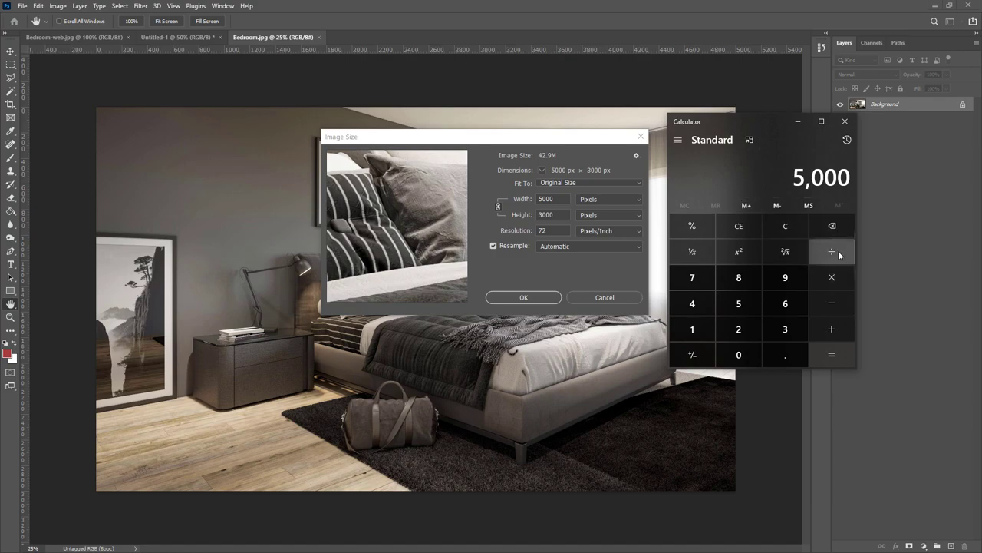
pyautogui.click(843, 289)
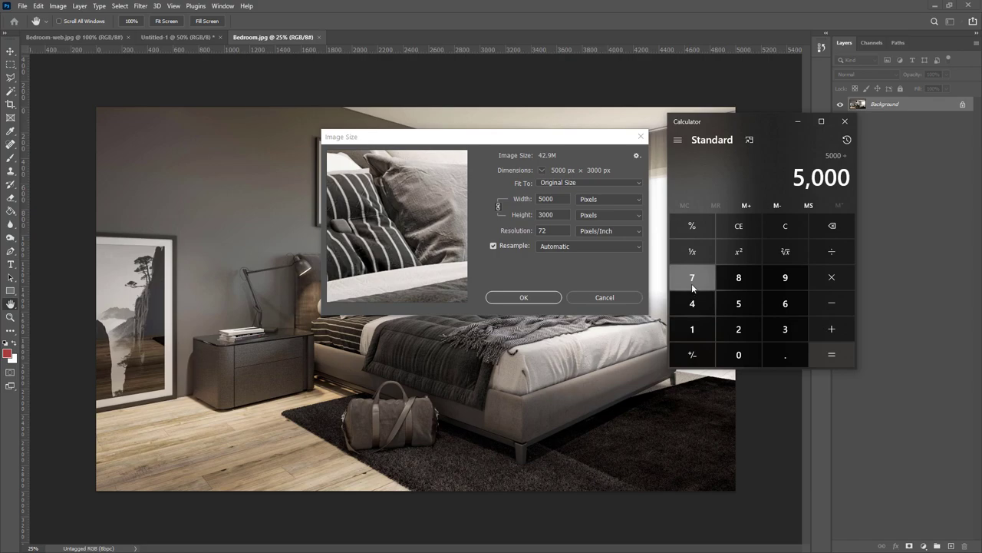
pyautogui.click(693, 281)
pyautogui.click(738, 331)
pyautogui.click(828, 351)
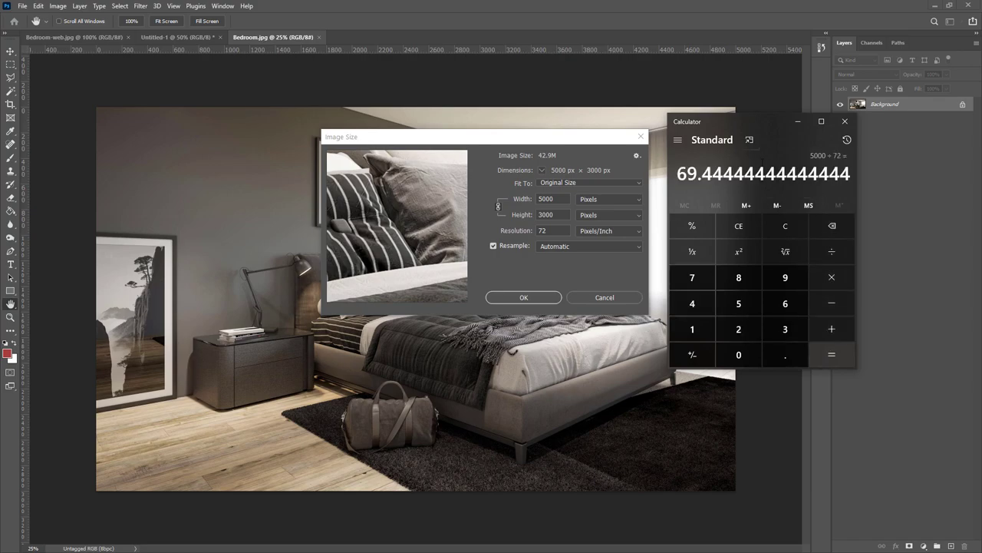
pyautogui.click(618, 201)
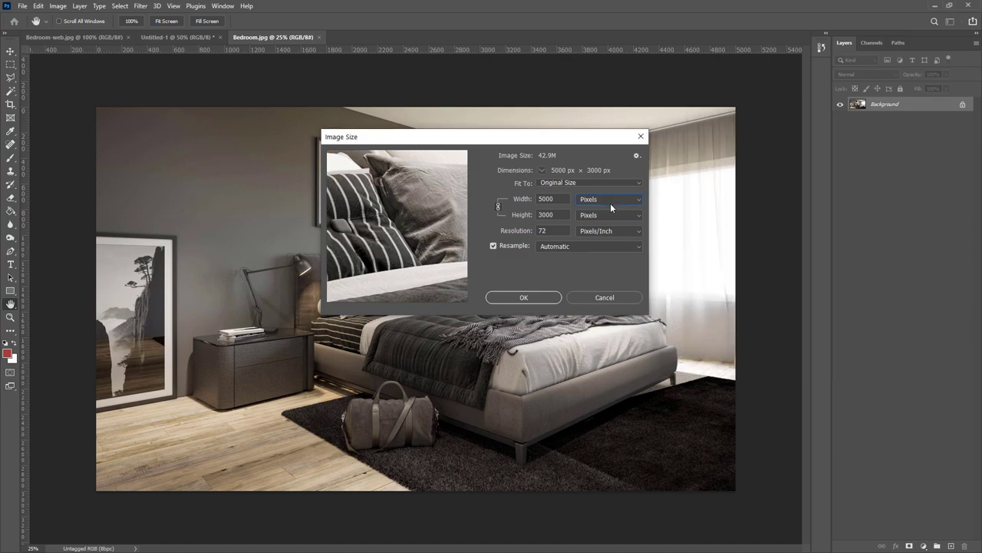
# Step: Set Resolution to 300 ppi with Resample unchecked, yielding a 16.667 × 10 inch print size
pyautogui.click(600, 227)
pyautogui.doubleClick(559, 230)
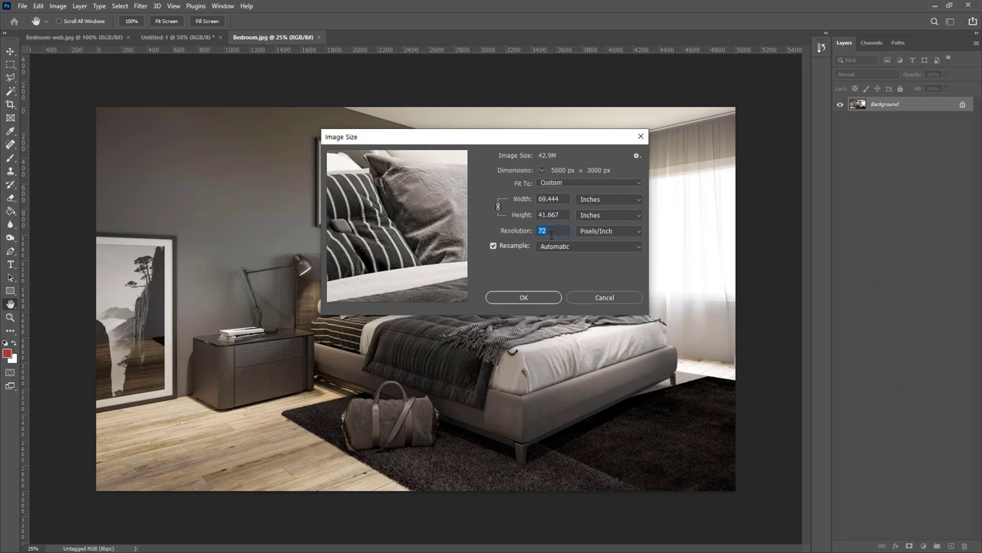
pyautogui.click(597, 202)
pyautogui.click(596, 210)
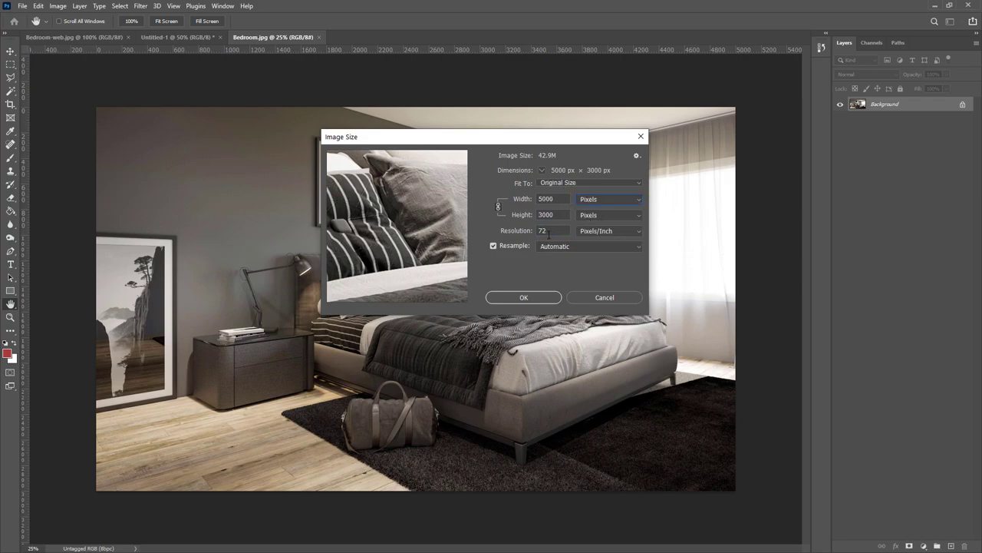
pyautogui.write('300')
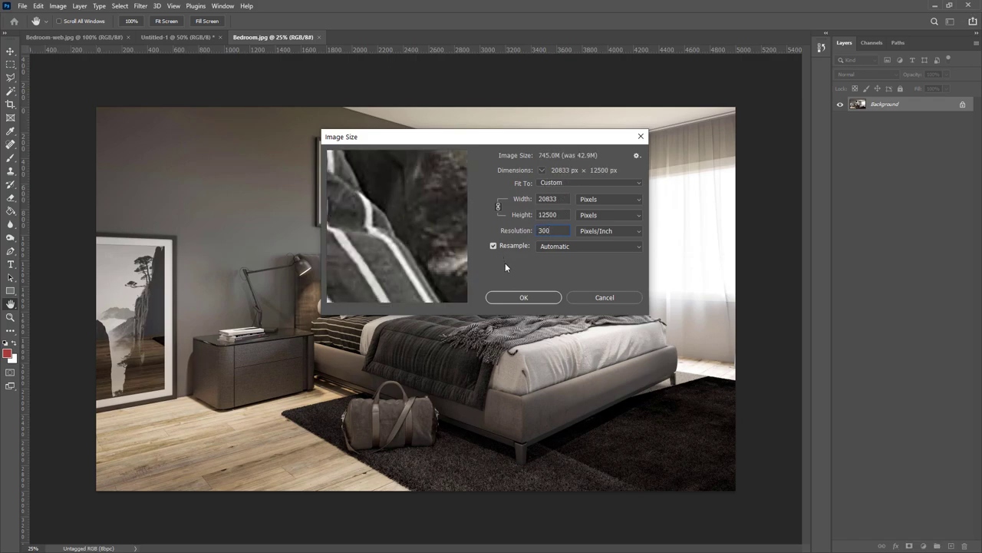
pyautogui.moveTo(395, 253); pyautogui.dragTo(431, 294)
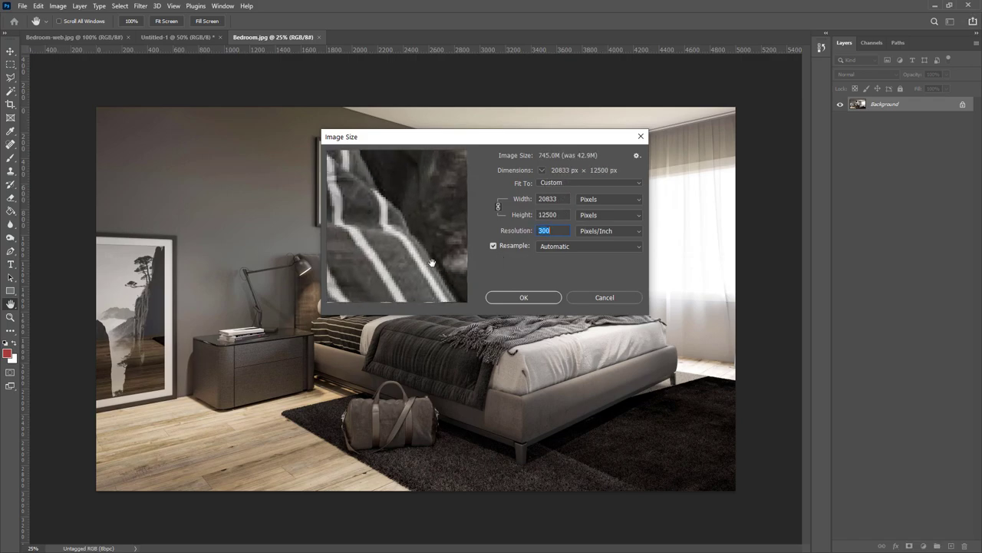
pyautogui.click(493, 246)
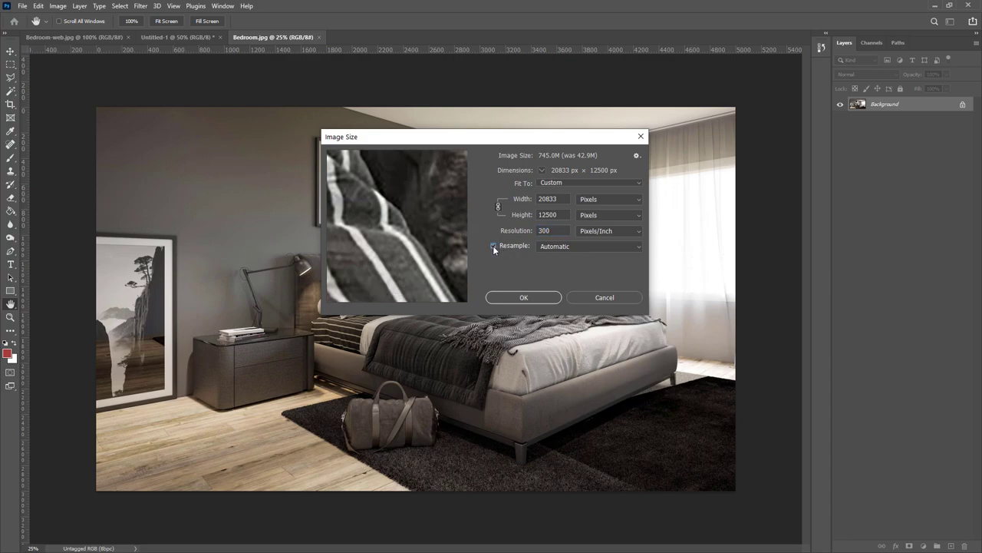
pyautogui.click(608, 199)
pyautogui.click(600, 227)
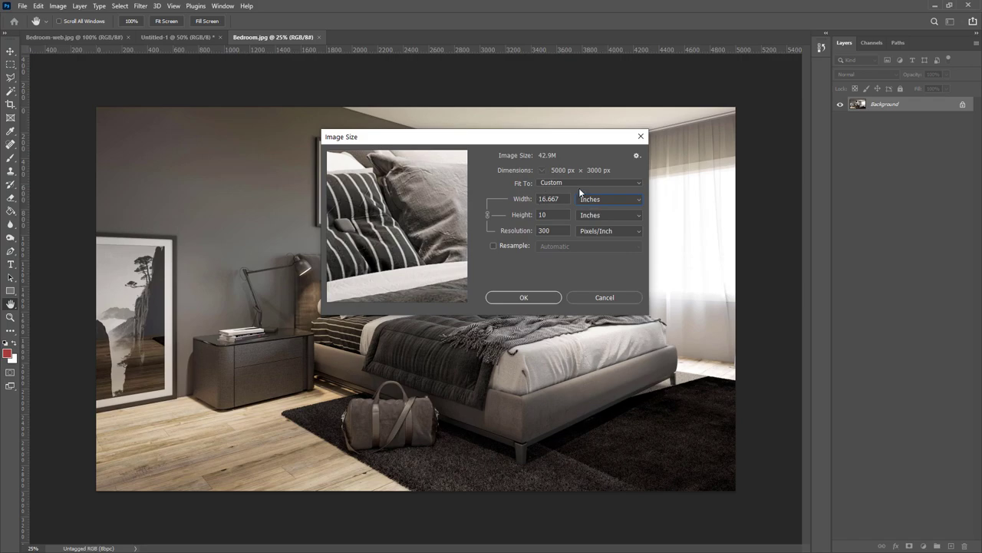
pyautogui.click(536, 301)
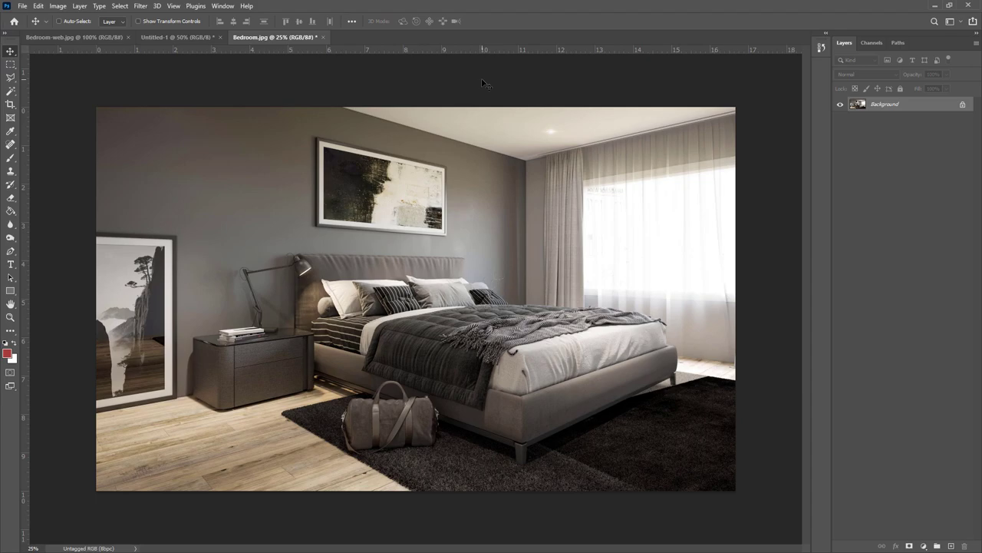
# Step: Pan around the bedroom image, dismiss the locked-background warning, and zoom out to see the whole room
pyautogui.hotkey('ctrl', '+')
pyautogui.hotkey('ctrl', '+')
pyautogui.hotkey('ctrl', '+')
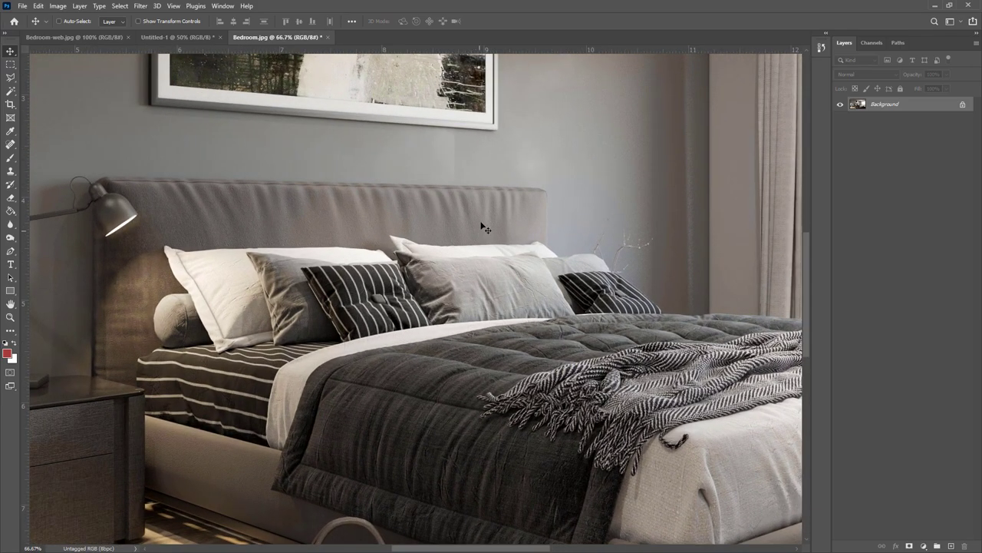
pyautogui.moveTo(561, 138); pyautogui.dragTo(472, 216)
pyautogui.click(577, 233)
pyautogui.moveTo(650, 115)
pyautogui.mouseDown()
pyautogui.moveTo(279, 305)
pyautogui.moveTo(588, 203)
pyautogui.mouseUp()
pyautogui.keyDown('alt'); pyautogui.scroll(-2, 591, 206); pyautogui.keyUp('alt')
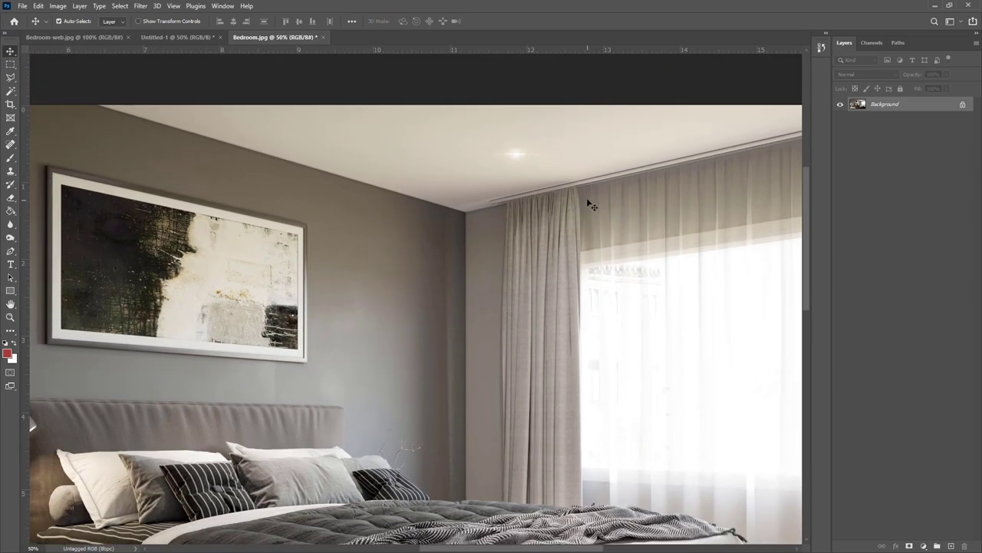
pyautogui.keyDown('alt'); pyautogui.scroll(-2, 590, 204); pyautogui.keyUp('alt')
pyautogui.keyDown('alt'); pyautogui.scroll(-1, 591, 199); pyautogui.keyUp('alt')
pyautogui.keyDown('alt'); pyautogui.scroll(-1, 591, 196); pyautogui.keyUp('alt')
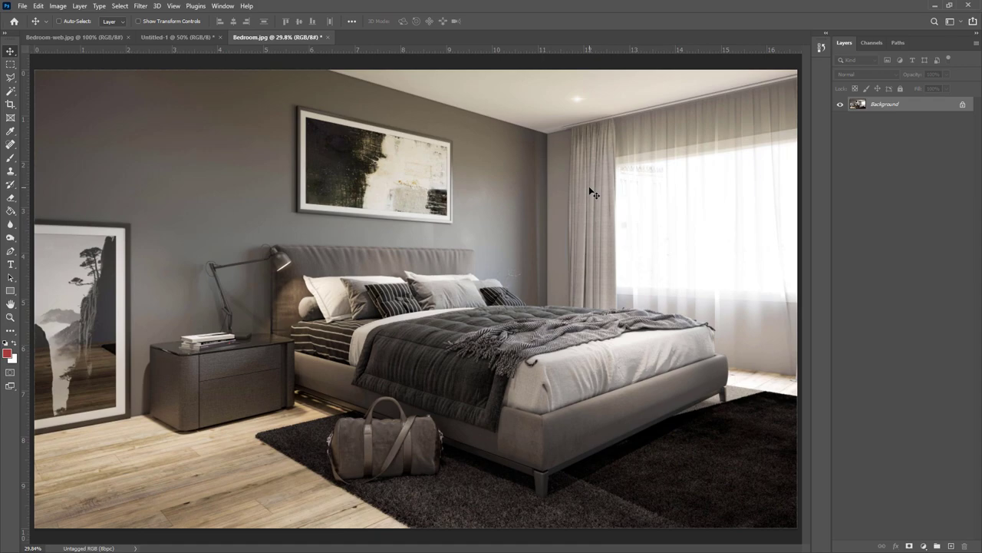
# Step: Save a copy named Bedroom-print.jpg by appending '-print' to the file name
pyautogui.click(22, 6)
pyautogui.click(46, 129)
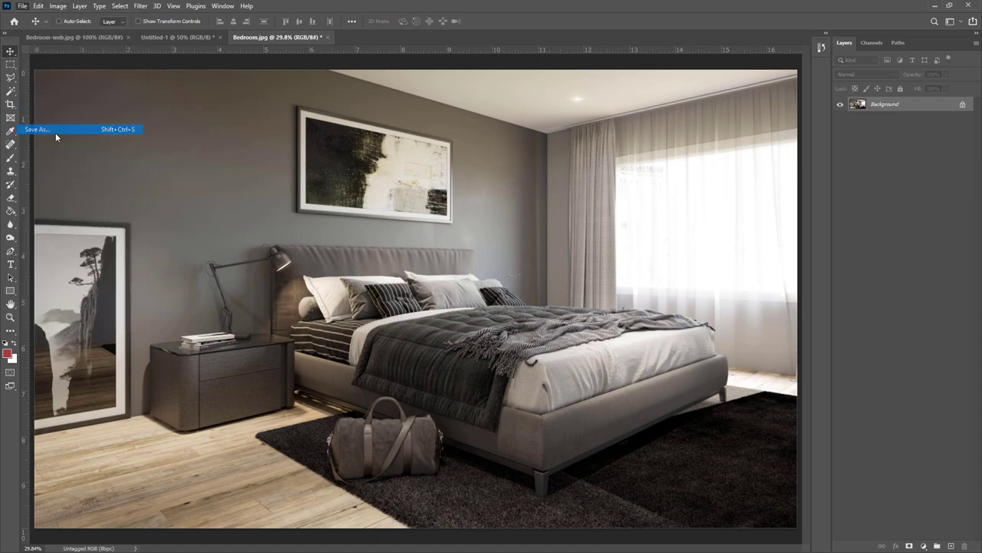
pyautogui.press('Right')
pyautogui.write('-')
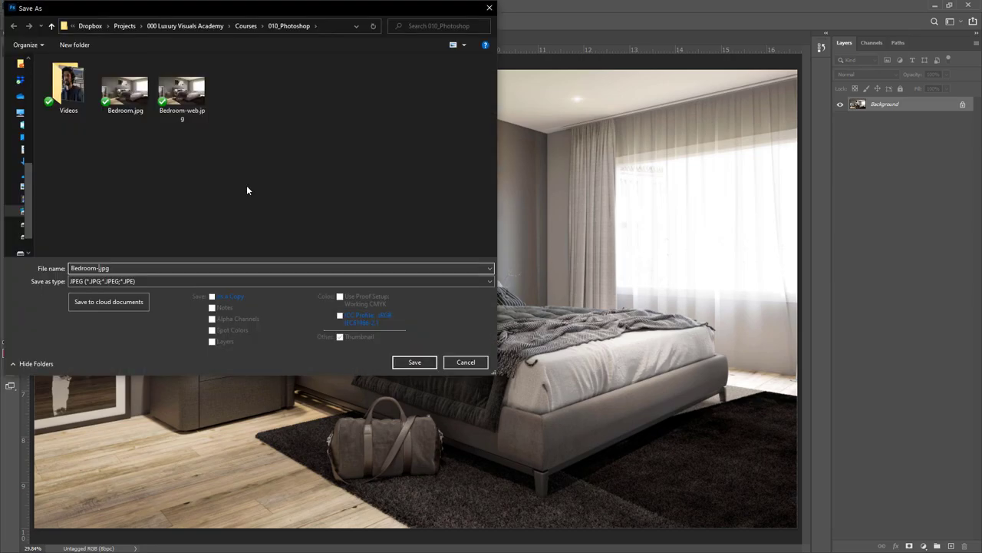
pyautogui.write('pri')
pyautogui.write('nt')
pyautogui.press('Return')
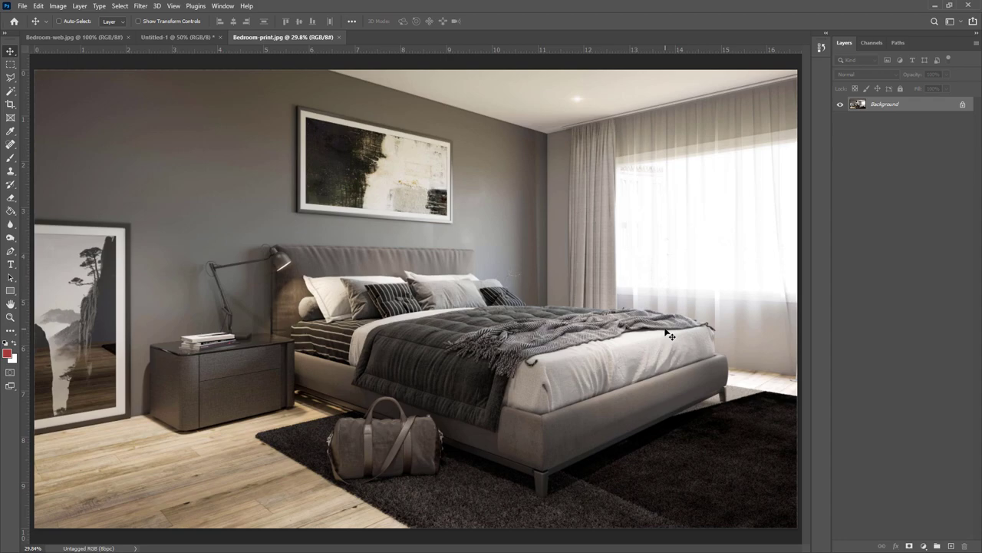
# Step: Create a new A4 landscape print document, then drag Bedroom-print.jpg onto it as a layer
pyautogui.click(22, 6)
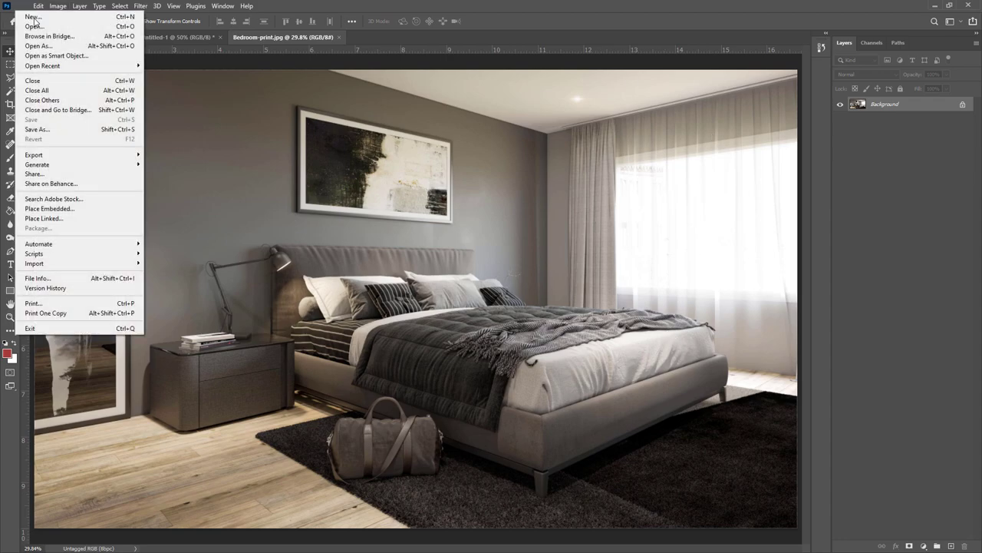
pyautogui.click(35, 18)
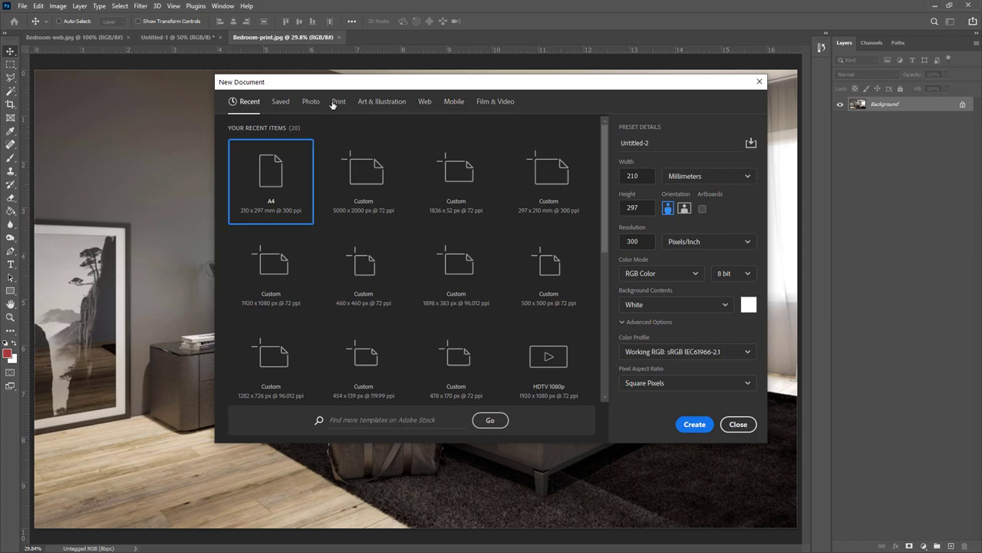
pyautogui.click(338, 102)
pyautogui.click(557, 177)
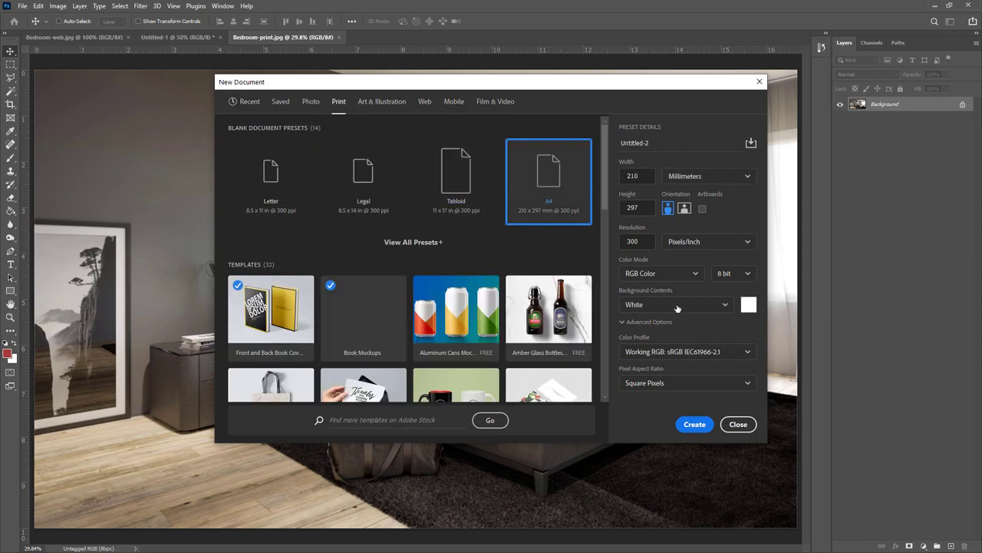
pyautogui.click(683, 208)
pyautogui.click(695, 424)
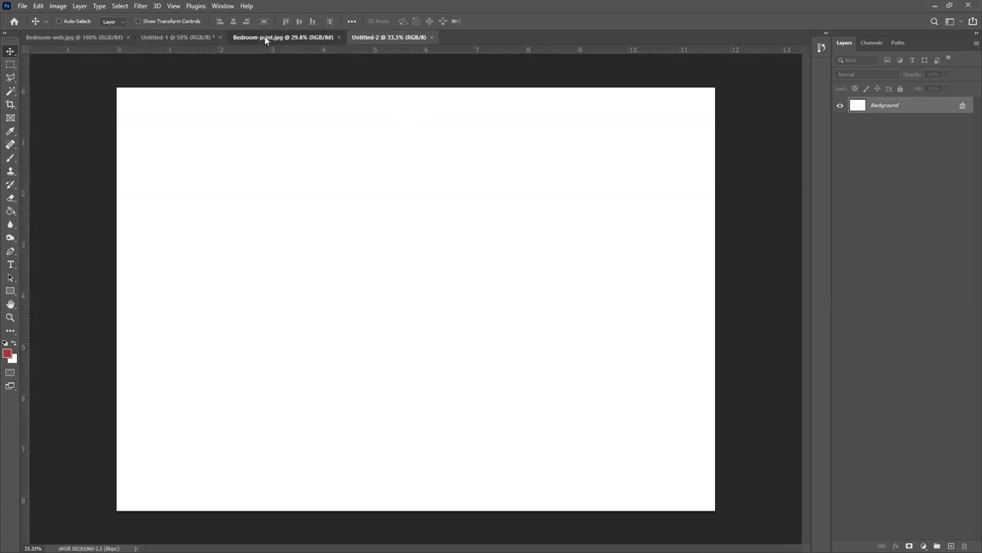
pyautogui.click(274, 37)
pyautogui.moveTo(415, 215)
pyautogui.mouseDown()
pyautogui.moveTo(398, 43)
pyautogui.moveTo(396, 178)
pyautogui.moveTo(476, 311)
pyautogui.moveTo(464, 286)
pyautogui.moveTo(411, 261)
pyautogui.mouseUp()
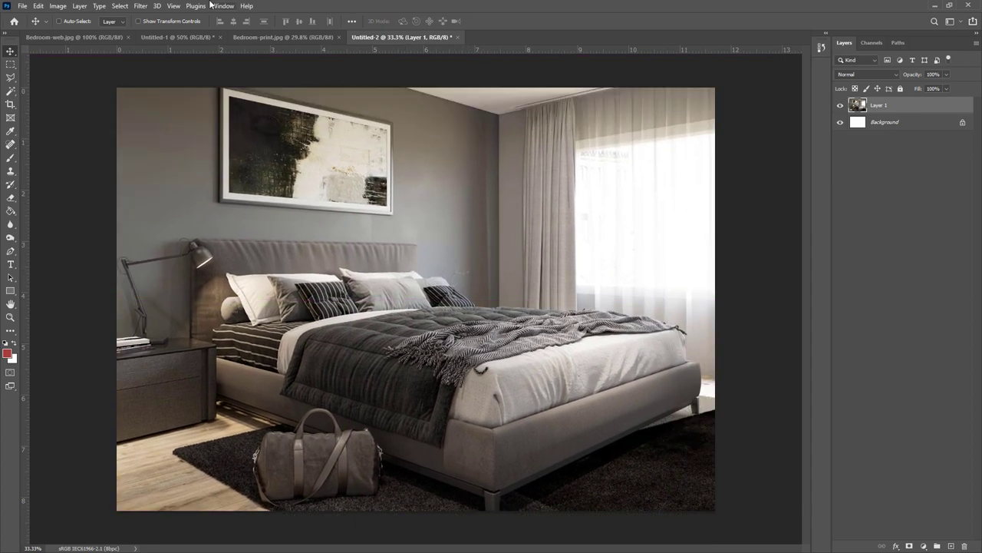
# Step: Review the Web and Print presets in New Document, select A4, then cancel without creating
pyautogui.hotkey('ctrl', 'n')
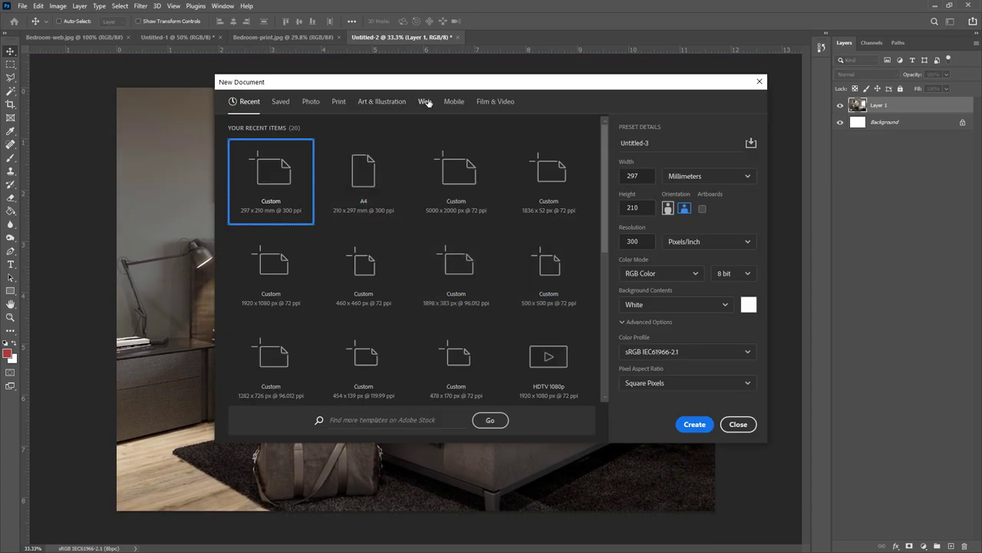
pyautogui.click(424, 102)
pyautogui.click(338, 102)
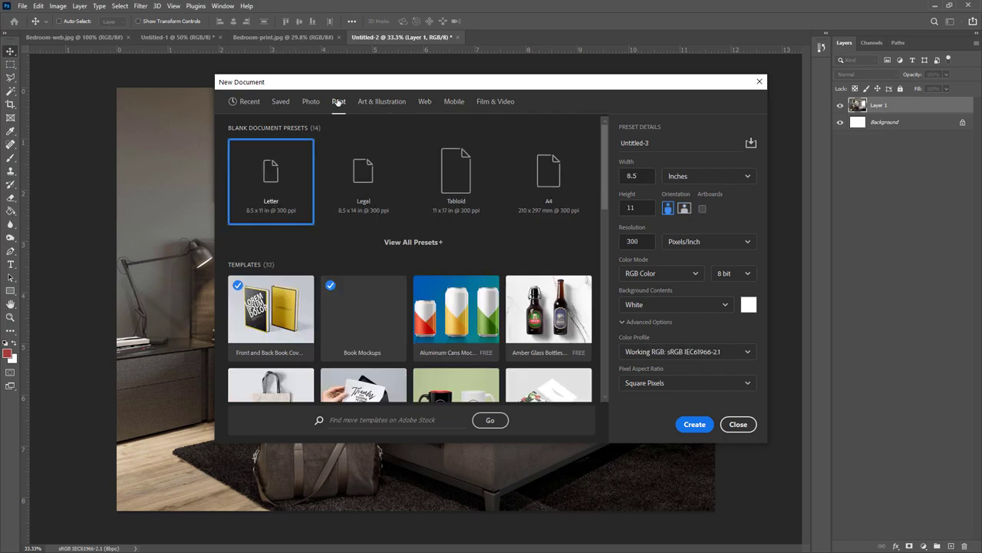
pyautogui.click(549, 180)
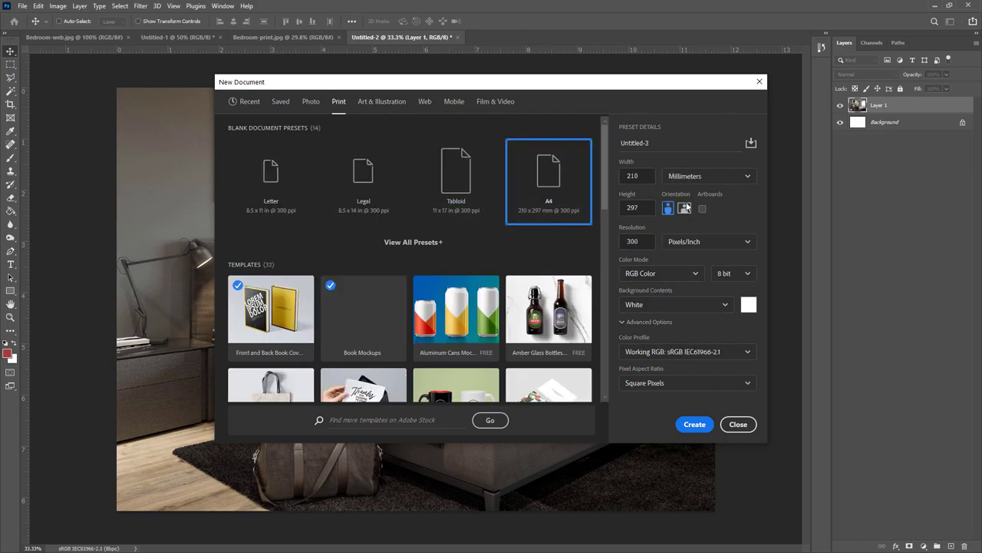
pyautogui.click(758, 81)
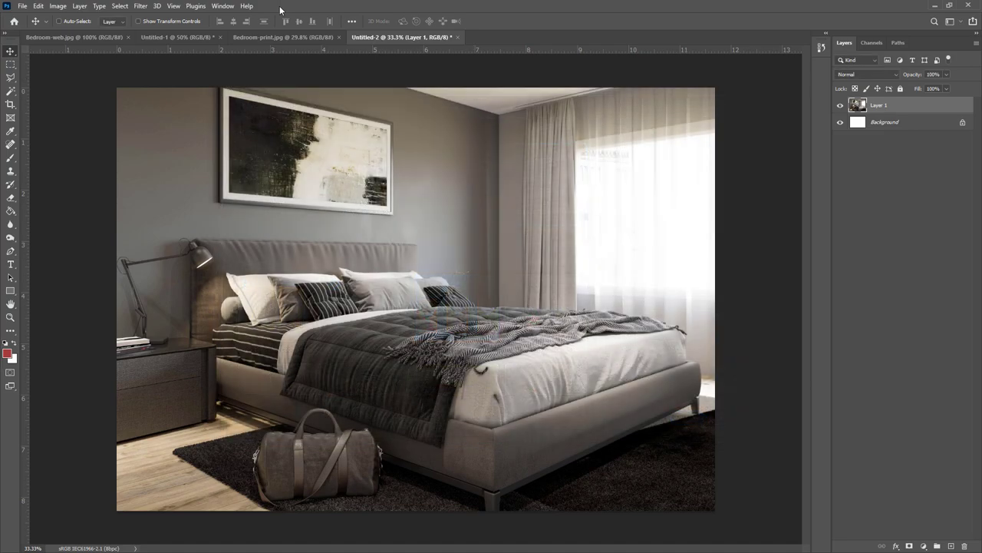
# Step: Drag the bedroom image into the A4 document again and shift it up and left
pyautogui.click(280, 37)
pyautogui.moveTo(436, 58); pyautogui.dragTo(468, 293)
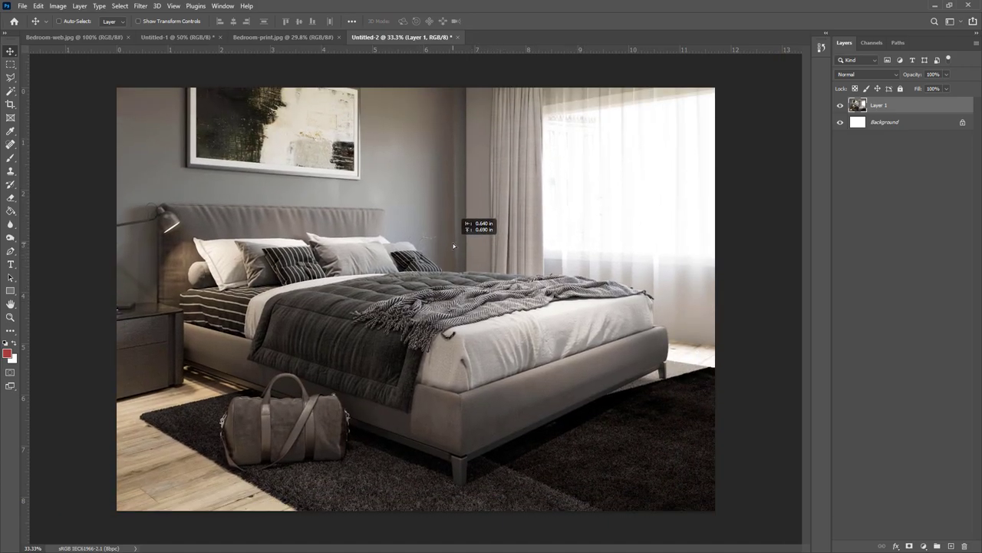
pyautogui.moveTo(469, 293); pyautogui.dragTo(457, 242)
# Step: Delete the shifted bedroom layer and re-drag Bedroom-print.jpg into Untitled-2, undoing one attempt first
pyautogui.press('Delete')
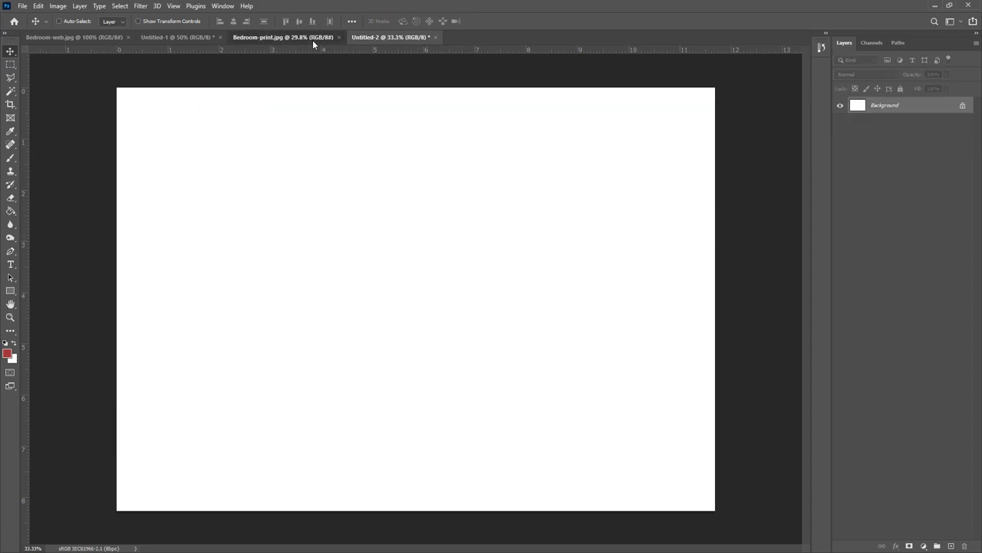
pyautogui.click(312, 38)
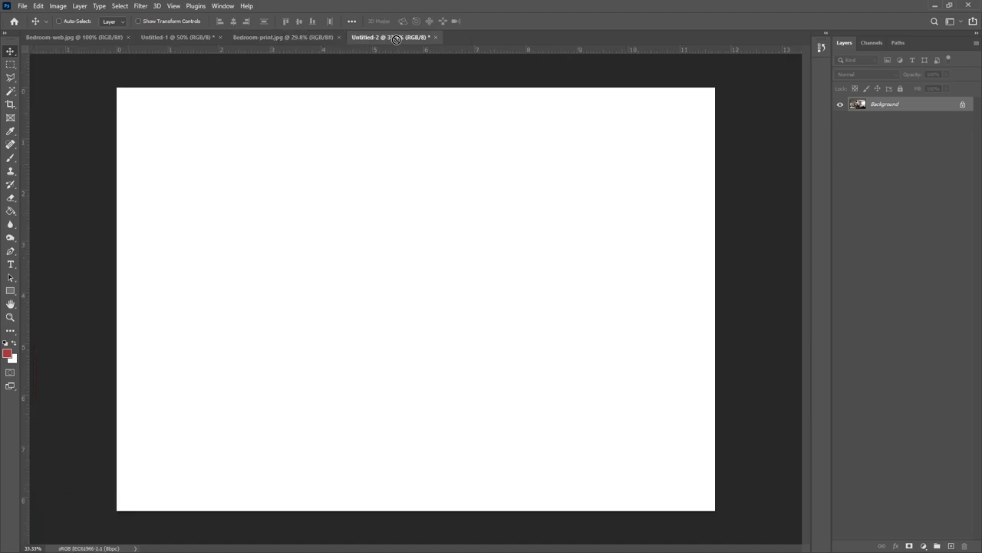
pyautogui.moveTo(388, 26); pyautogui.dragTo(400, 234)
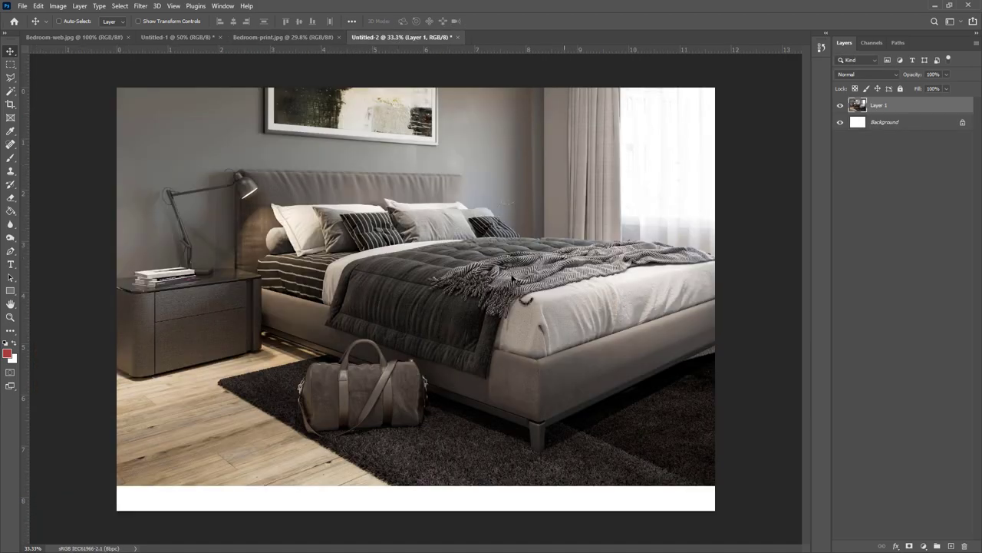
pyautogui.hotkey('ctrl', 'z')
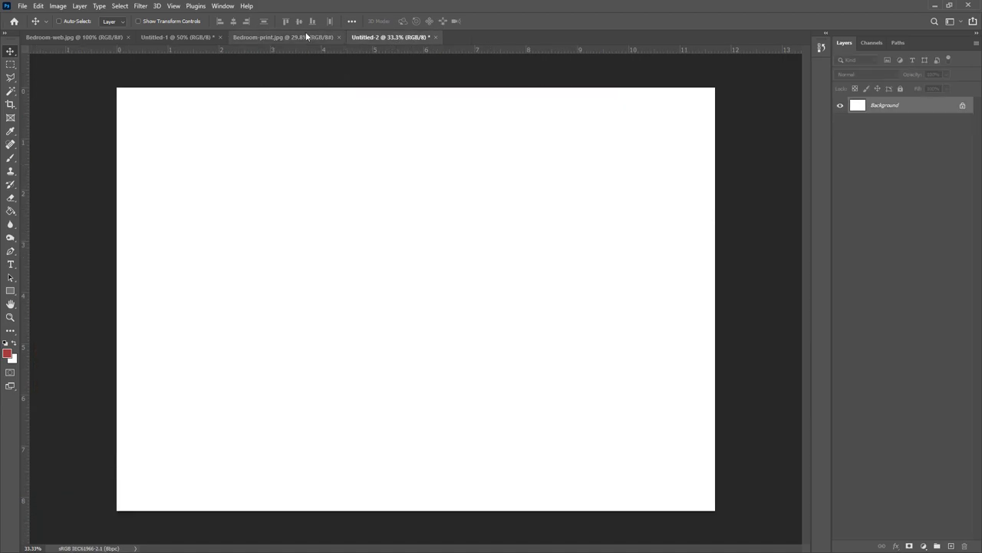
pyautogui.click(303, 36)
pyautogui.moveTo(415, 242); pyautogui.dragTo(364, 241)
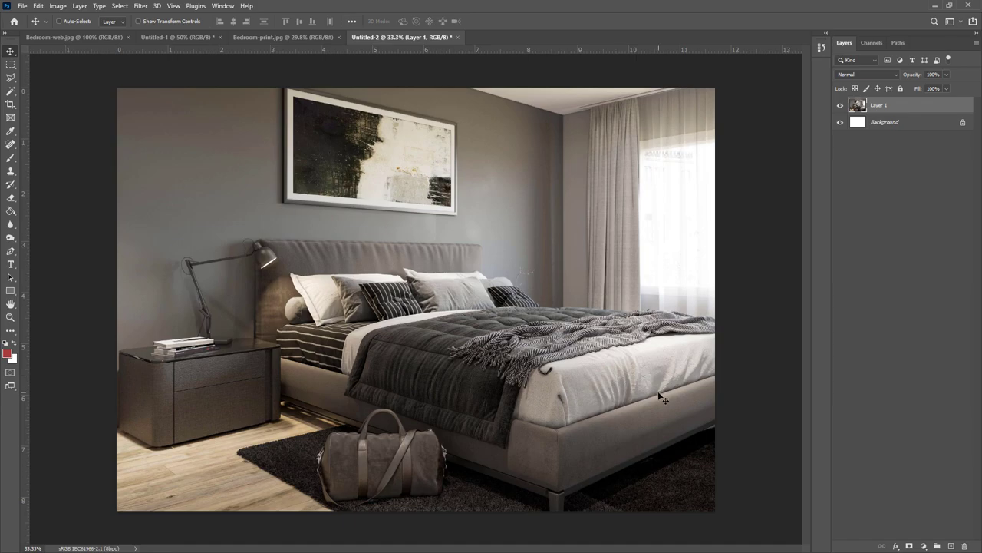
# Step: Check the Snap To options, then drag Layer 1 until it snaps to the left and bottom edges
pyautogui.click(173, 5)
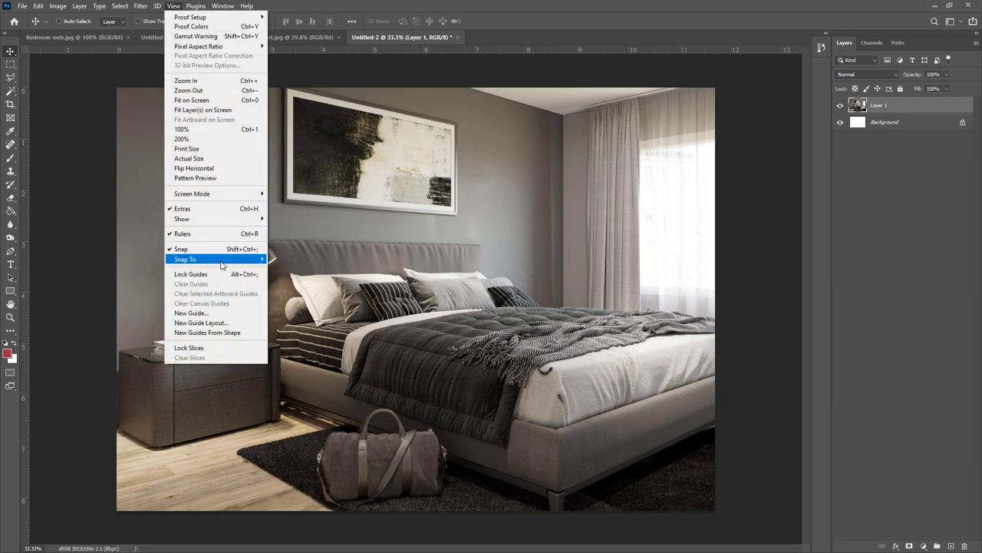
pyautogui.click(647, 305)
pyautogui.moveTo(647, 305)
pyautogui.mouseDown()
pyautogui.moveTo(547, 288)
pyautogui.moveTo(560, 286)
pyautogui.mouseUp()
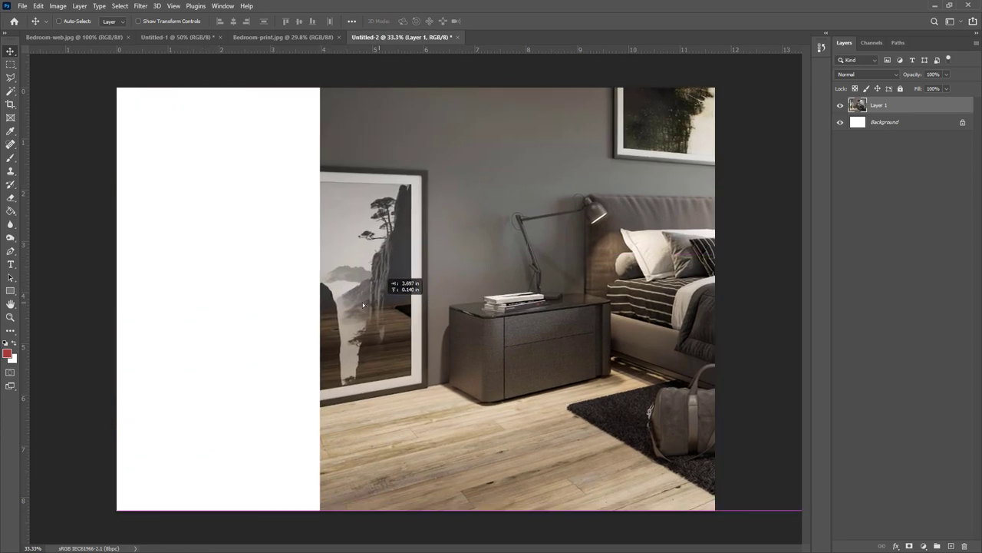
pyautogui.moveTo(560, 287)
pyautogui.mouseDown()
pyautogui.moveTo(206, 281)
pyautogui.moveTo(234, 276)
pyautogui.mouseUp()
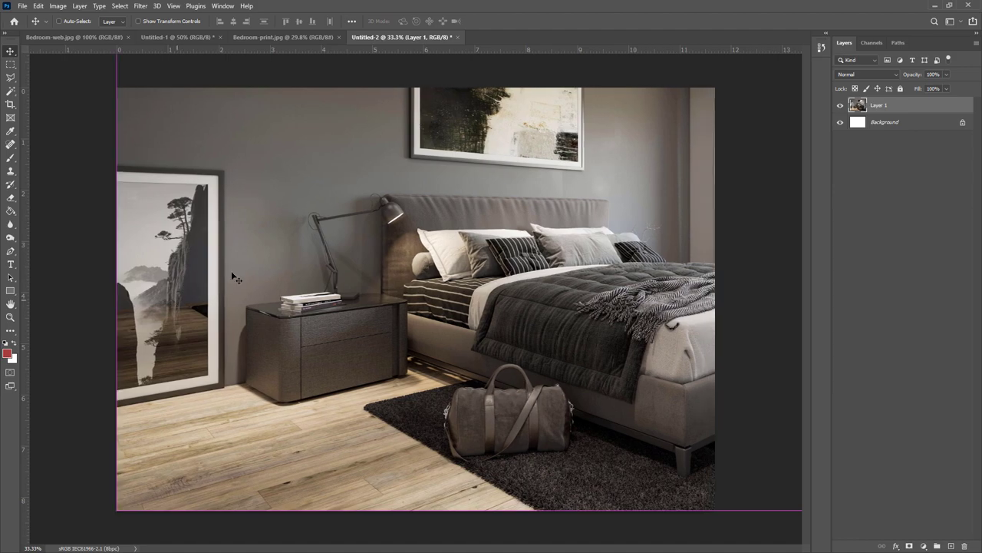